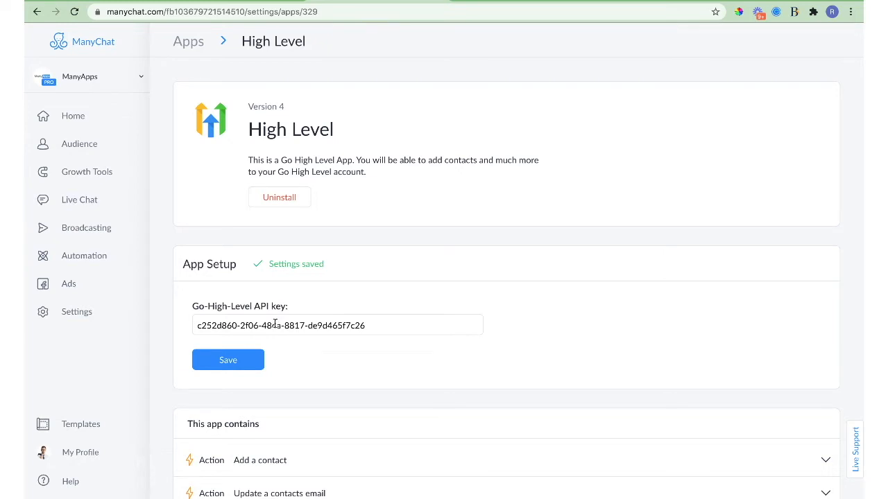
Copy the API key from GoHighLevel's Company settings into ManyChat's High Level API key field and save it.
triple_click(274, 326)
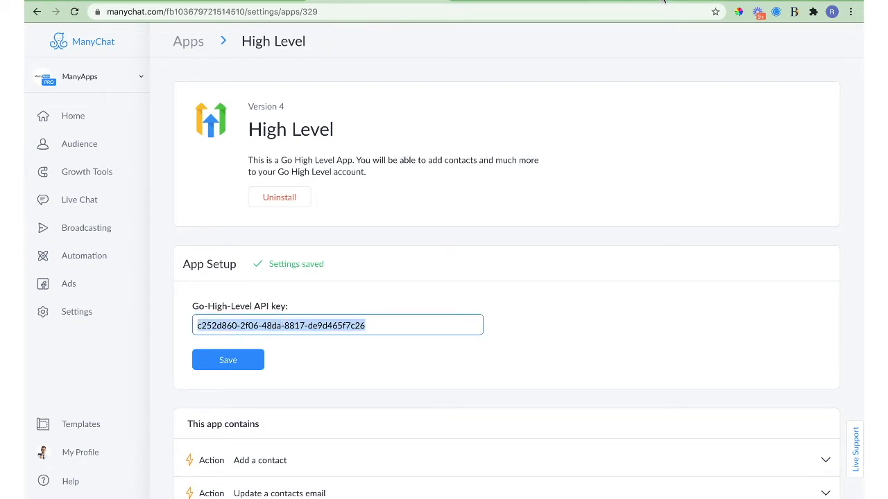
left_click(663, 0)
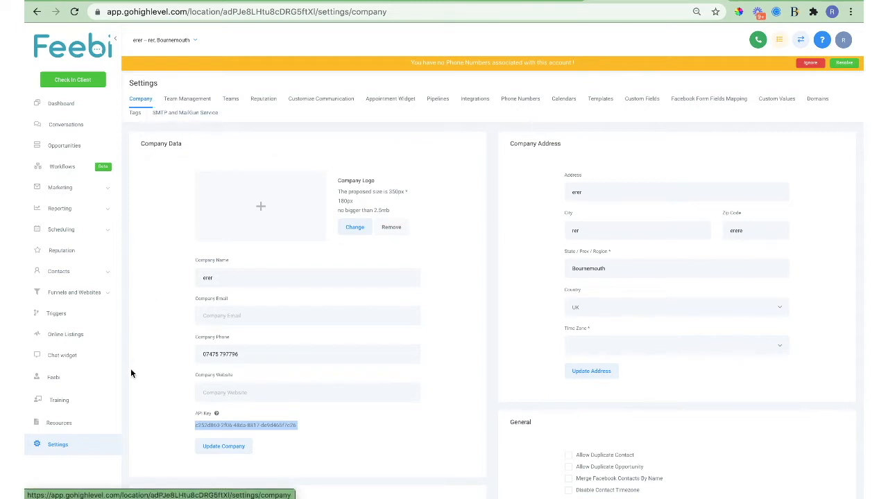
triple_click(207, 426)
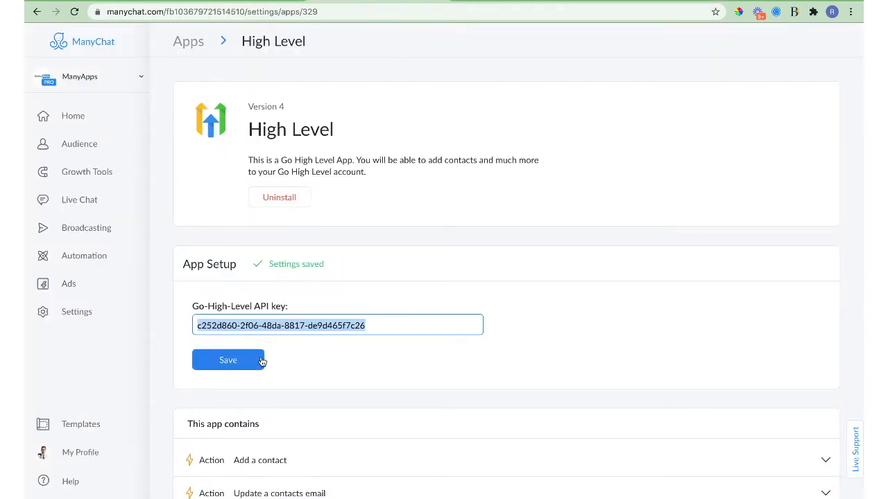
left_click(243, 359)
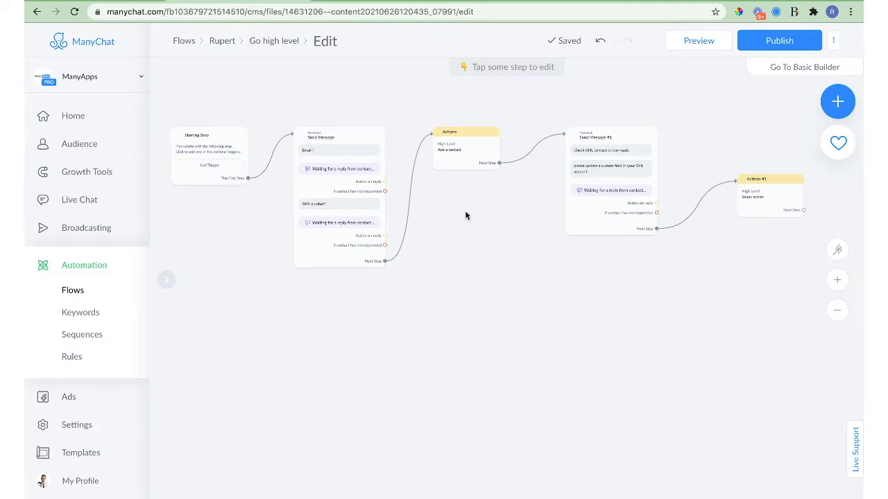
Nudge Actions #1 up and left, then open the Actions step holding the High Level Add a contact action.
left_click_drag(769, 207, 741, 164)
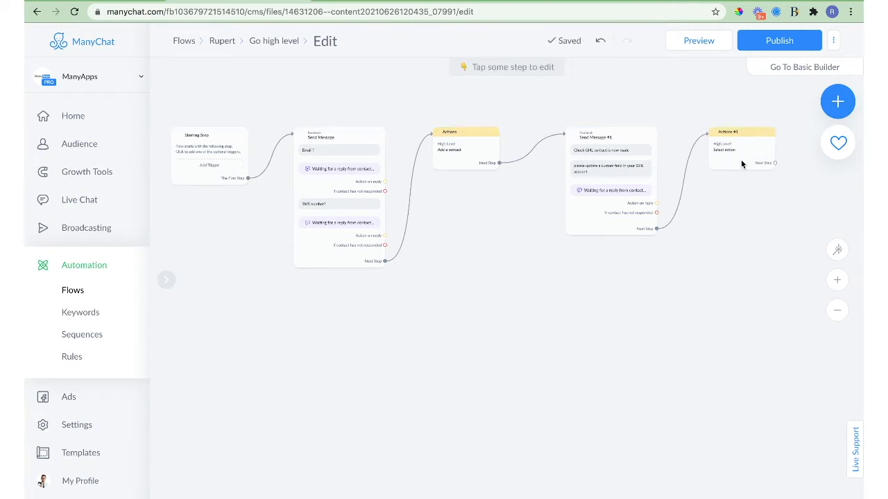
left_click(379, 178)
scroll(329, 155, "up", 5)
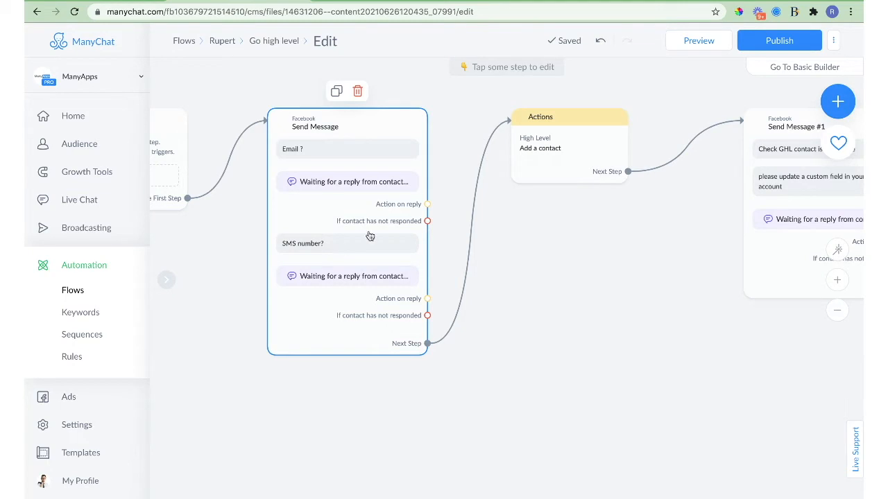
left_click(546, 155)
left_click(546, 155)
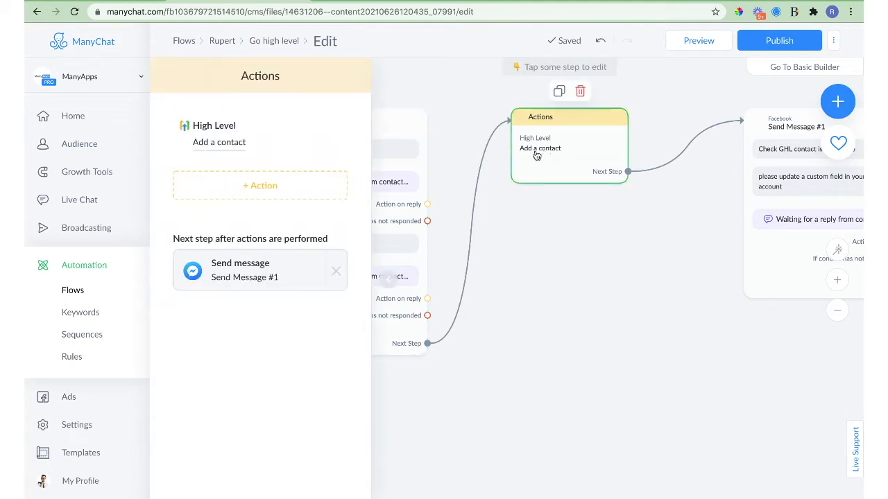
Open the Add a contact action and review its email and phone fields and their value options.
left_click(213, 147)
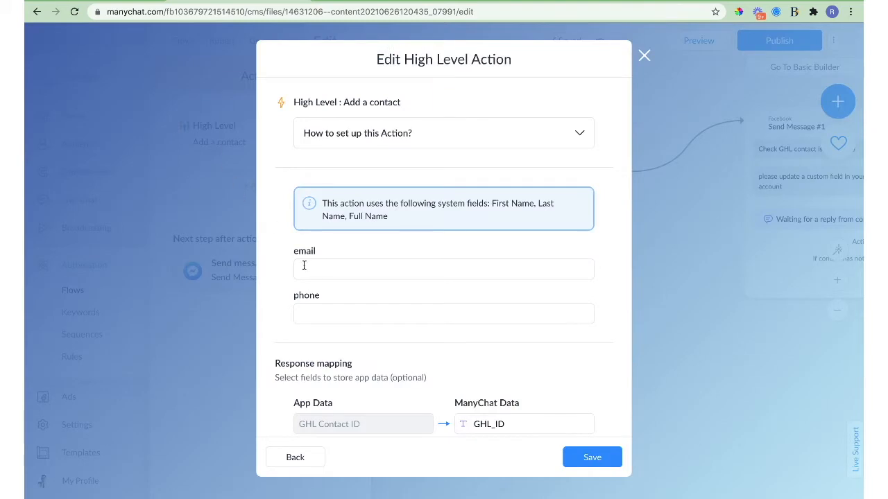
scroll(303, 265, "down", 1)
double_click(297, 235)
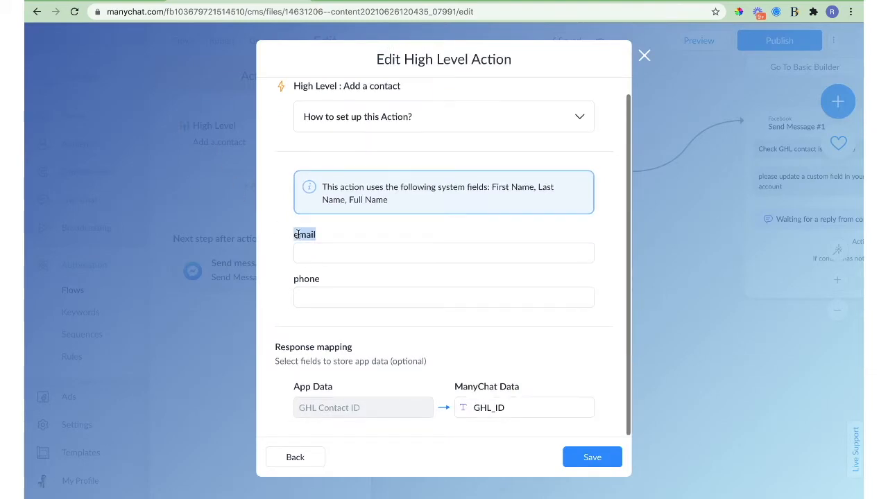
double_click(311, 279)
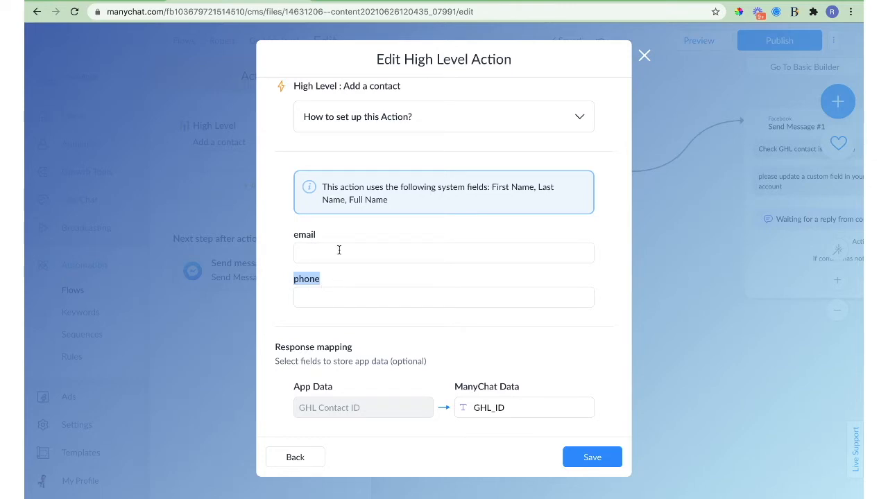
left_click(314, 253)
scroll(357, 327, "down", 2)
scroll(357, 328, "down", 5)
scroll(357, 327, "up", 6)
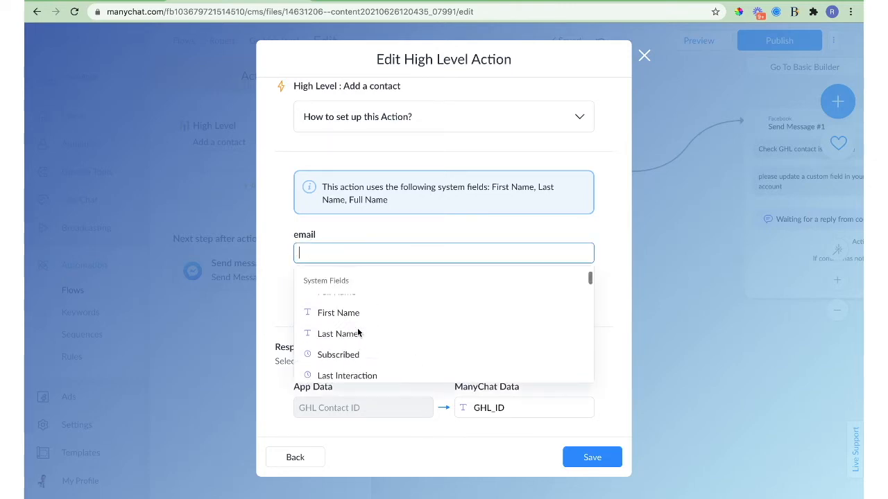
scroll(337, 325, "down", 6)
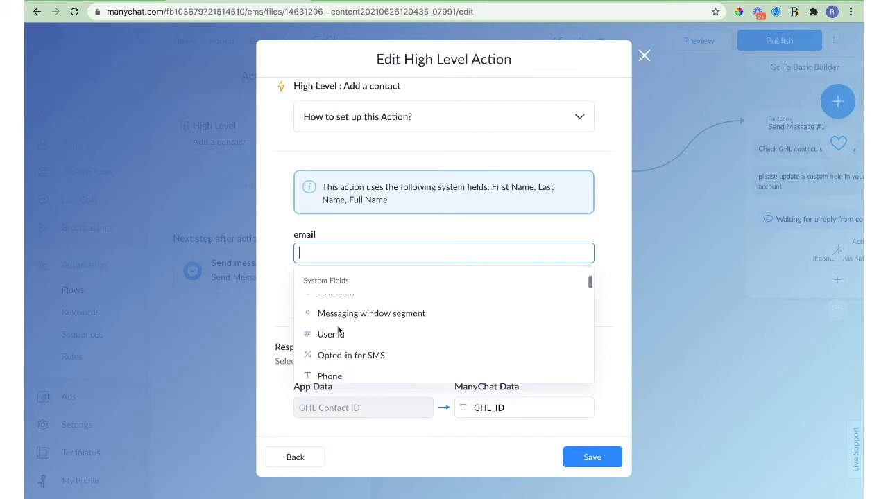
scroll(338, 329, "down", 3)
scroll(338, 329, "up", 3)
scroll(339, 330, "down", 1)
scroll(339, 330, "down", 10)
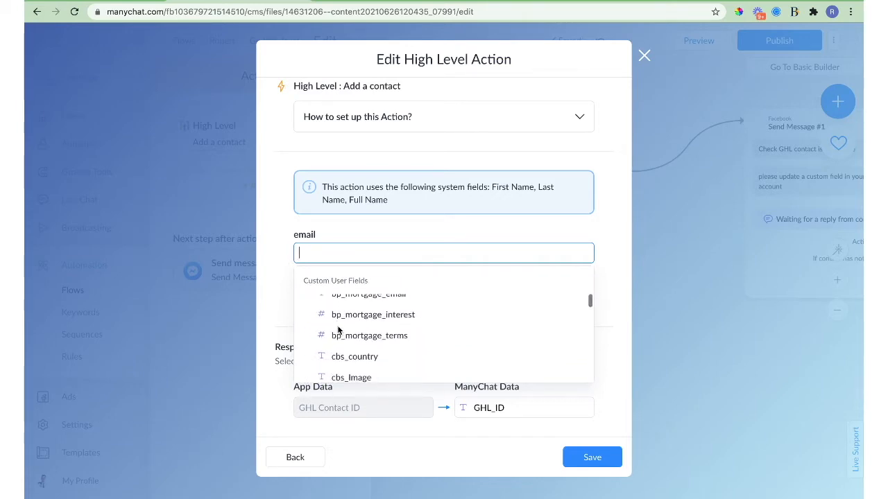
scroll(338, 330, "down", 3)
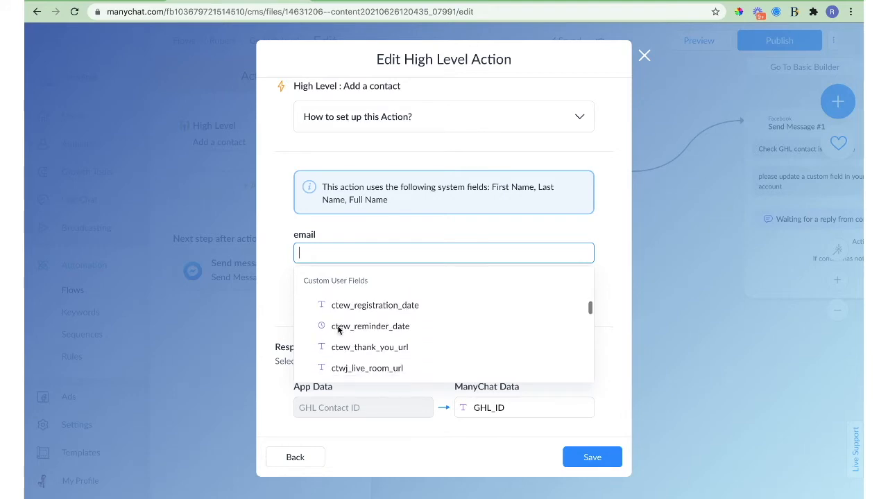
left_click(275, 233)
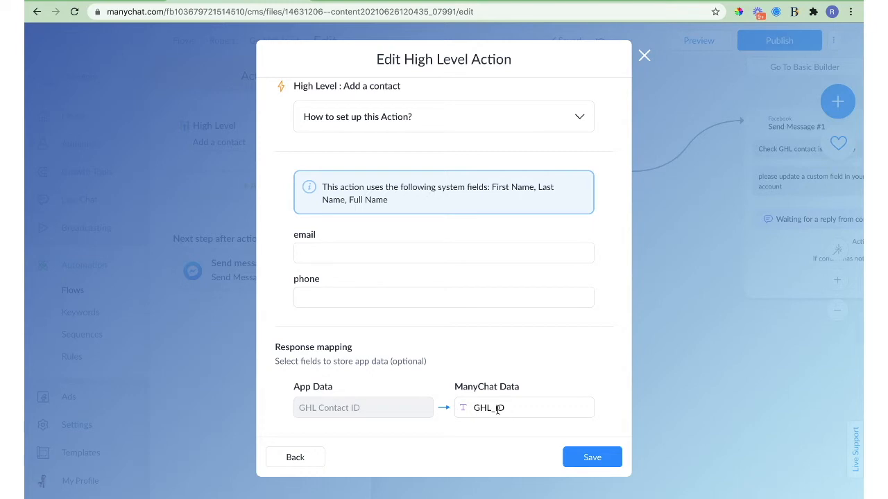
Save Add a contact with GHL Contact ID mapped to GHL_ID and centre on Send Message #1.
left_click(588, 460)
left_click_drag(674, 306, 455, 283)
left_click(539, 153)
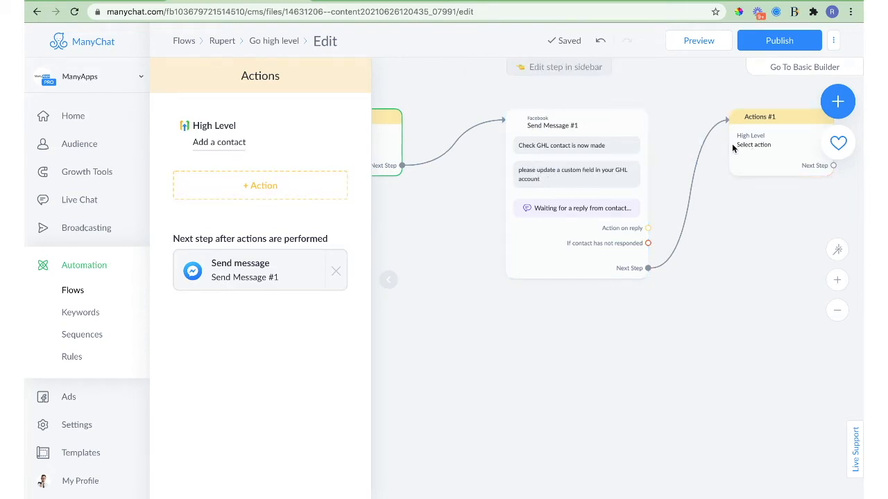
Open the empty Actions #1 step and browse the High Level actions without choosing one.
left_click(757, 147)
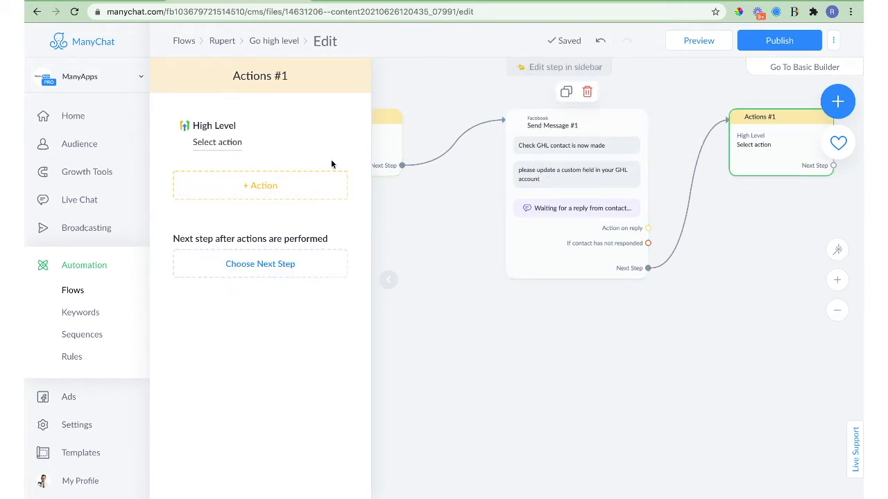
left_click(220, 143)
scroll(386, 234, "down", 5)
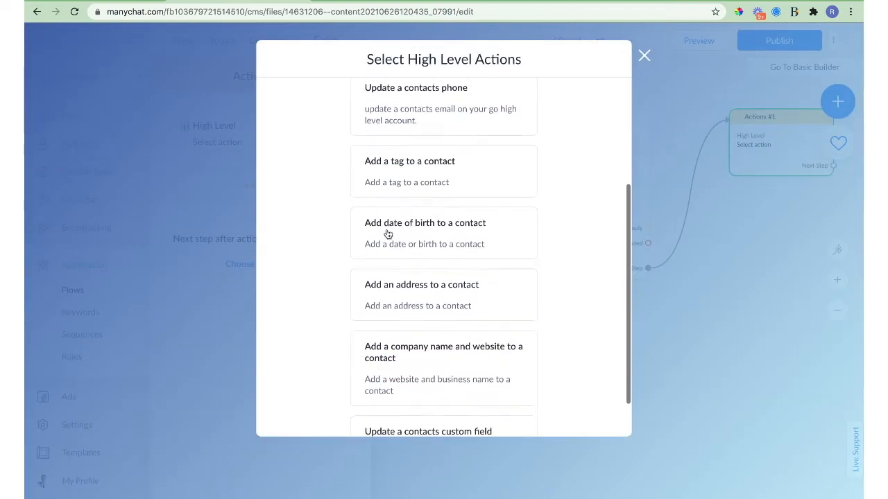
scroll(386, 233, "up", 3)
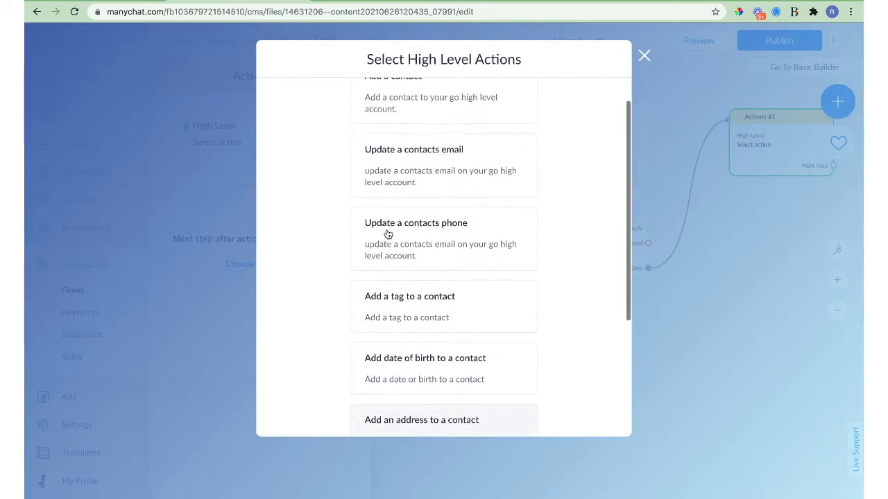
scroll(387, 234, "up", 1)
left_click(644, 56)
Delete the unconfigured Actions #1 step and publish the Go high level flow.
scroll(648, 131, "down", 3)
scroll(768, 276, "left", 3)
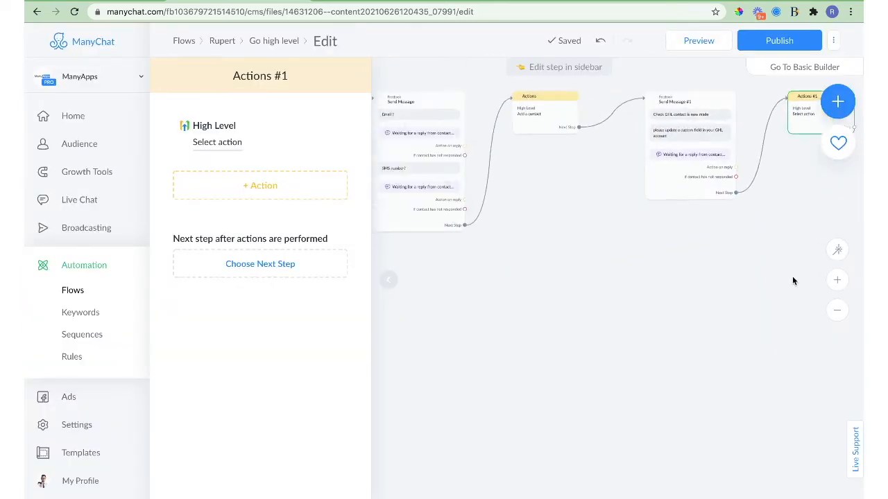
left_click(799, 43)
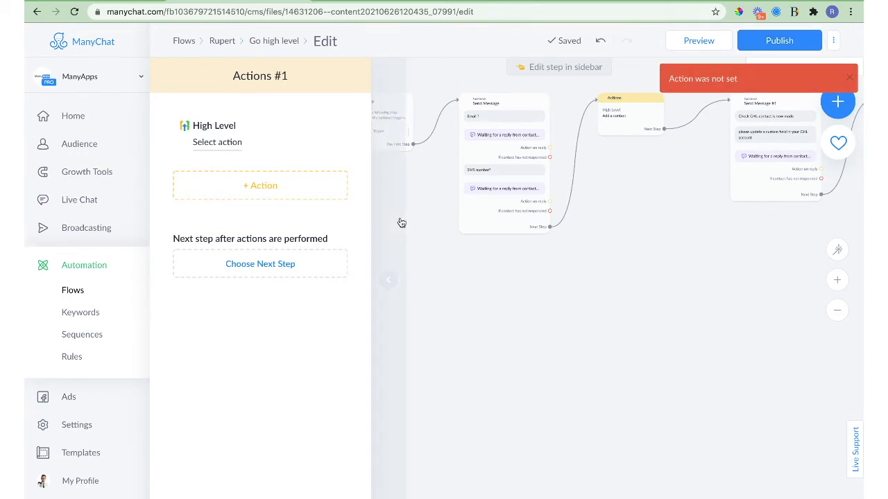
scroll(702, 298, "right", 3)
scroll(546, 268, "right", 2)
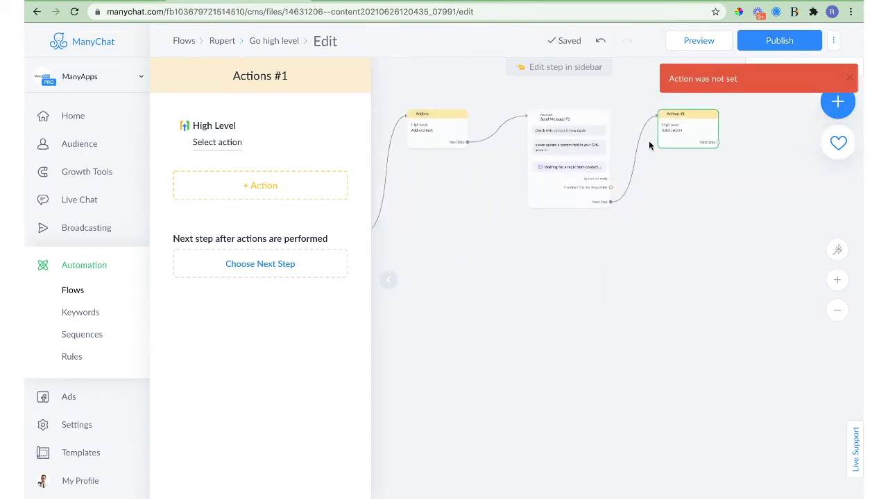
left_click(700, 98)
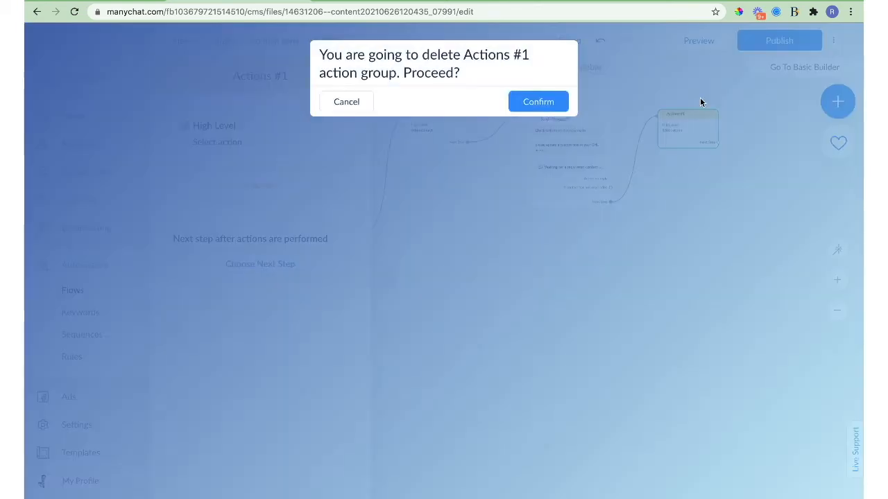
left_click(533, 106)
left_click(763, 42)
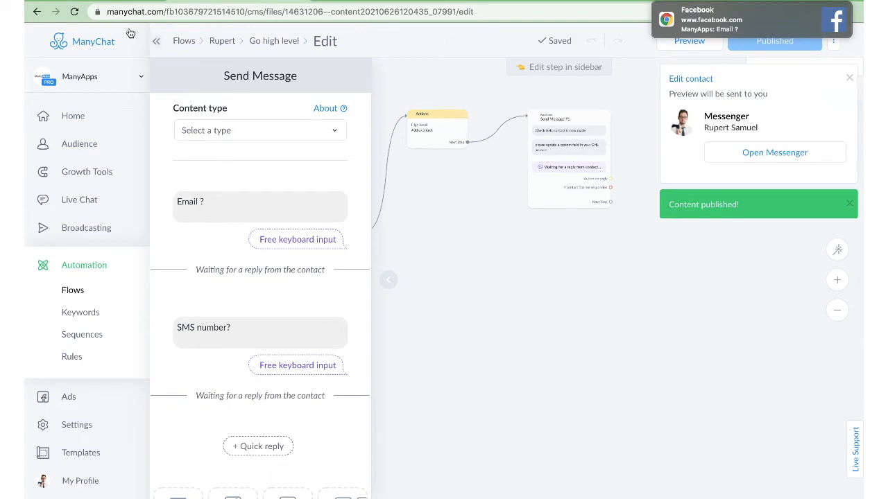
Switch to the ManyApps Messenger chat showing the flow's 'Email ?' question.
left_click(62, 0)
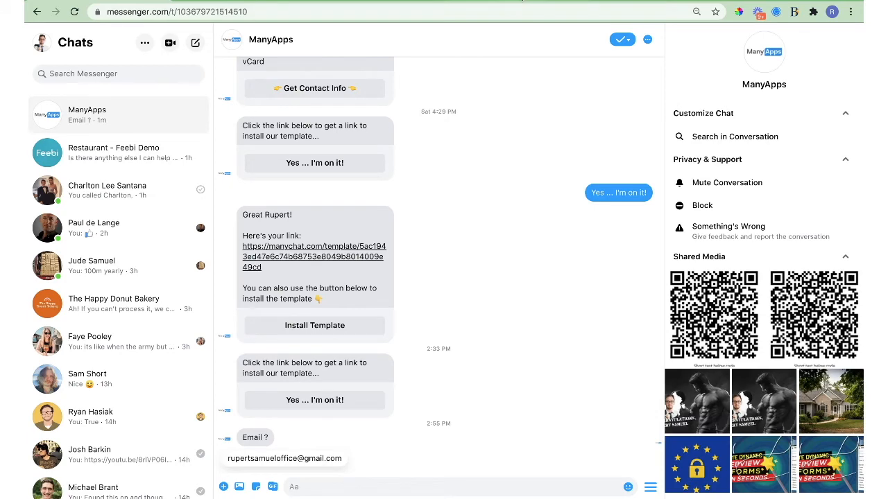
Confirm GoHighLevel's Contacts list has no records yet, then return to the Messenger chat.
left_click(522, 1)
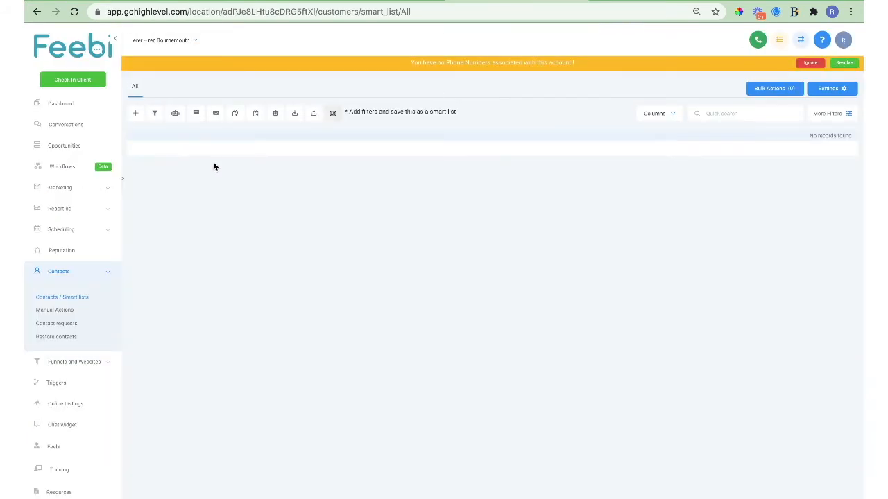
left_click(69, 301)
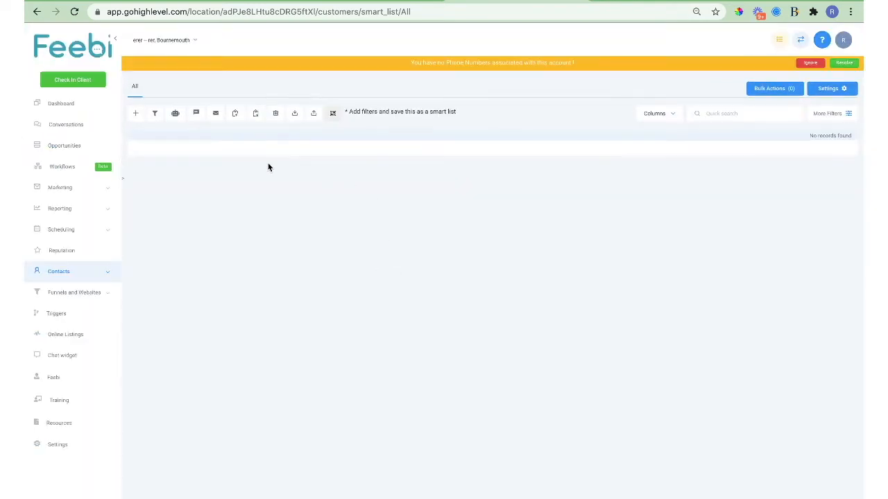
left_click(95, 1)
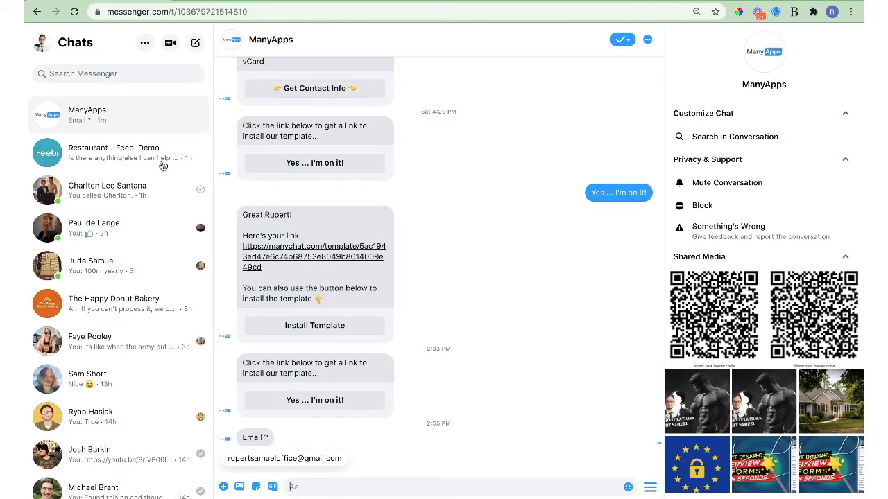
Reply to the bot with the suggested e-mail and the phone number, then go to GoHighLevel contacts.
left_click(300, 461)
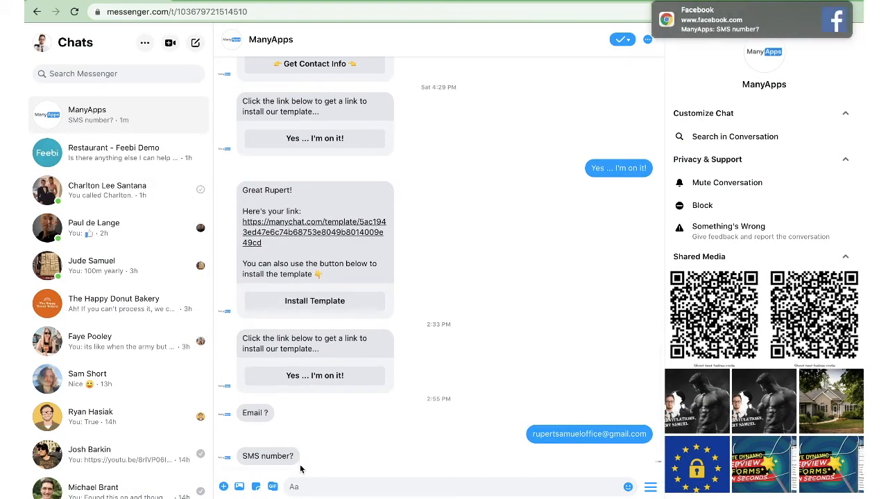
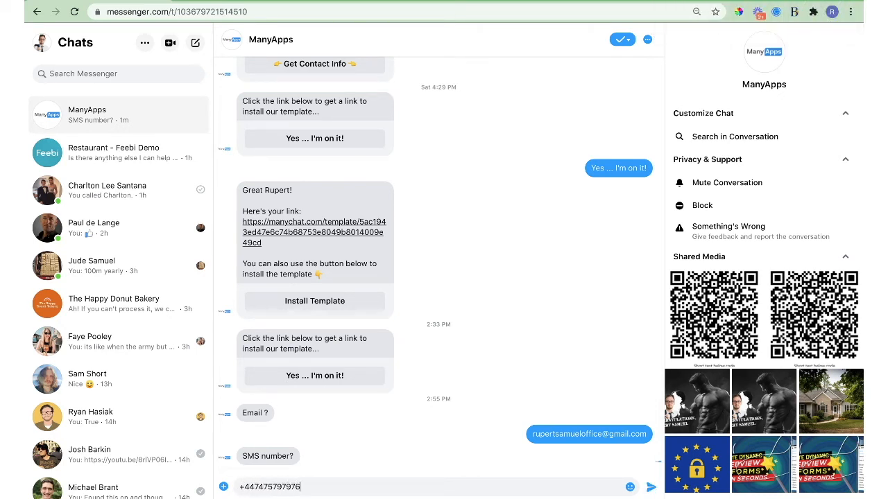
key("Return")
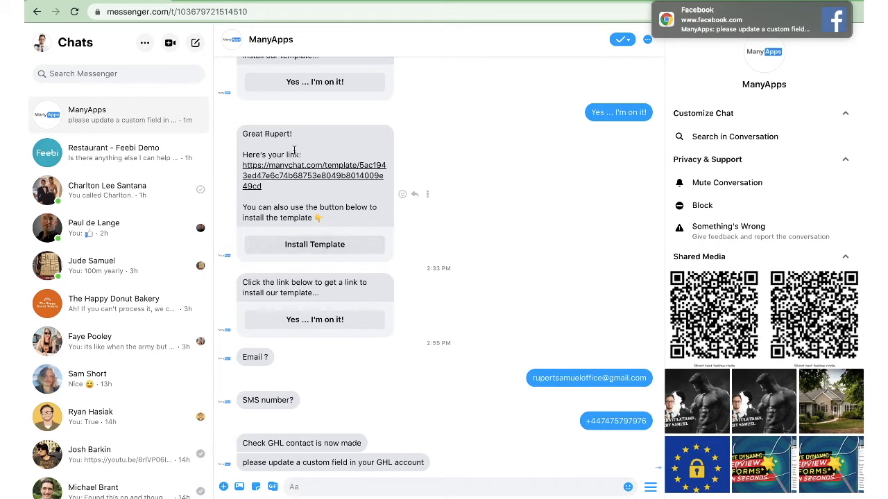
left_click(473, 1)
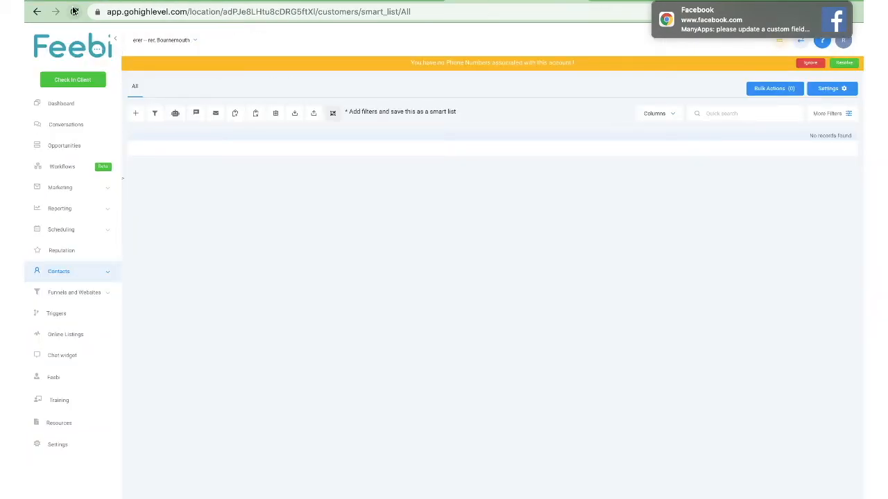
Reload GoHighLevel contacts, inspect the new contact's General Info, then return to the ManyChat flow.
left_click(73, 11)
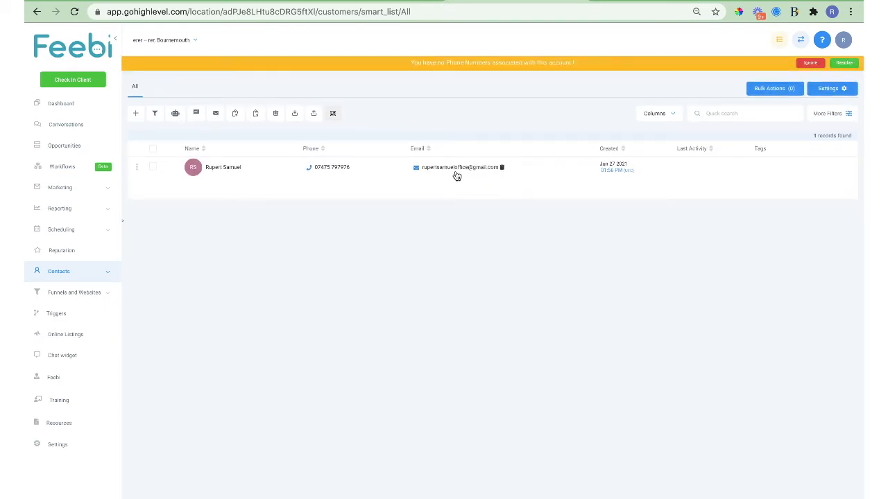
left_click(259, 171)
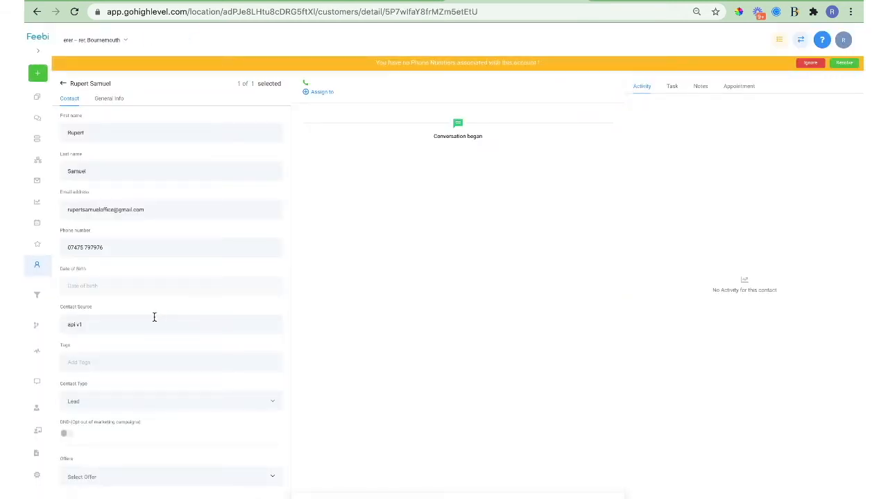
left_click(105, 101)
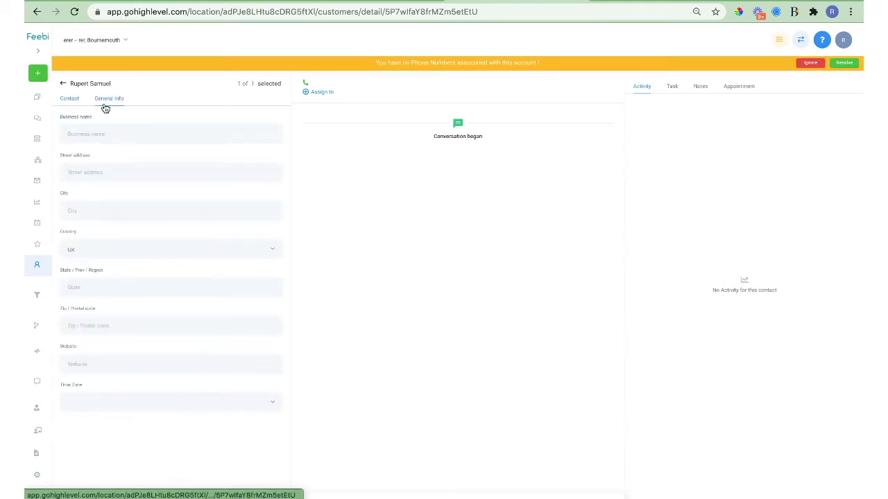
scroll(124, 170, "down", 1)
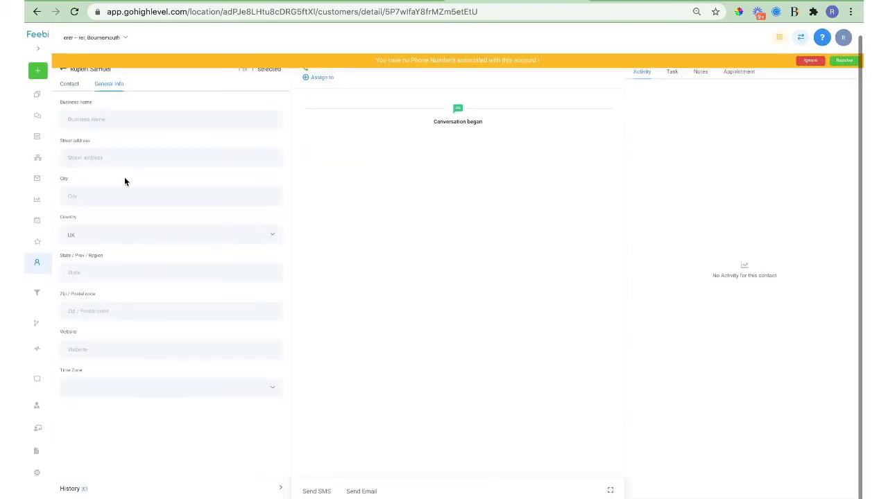
scroll(129, 182, "up", 1)
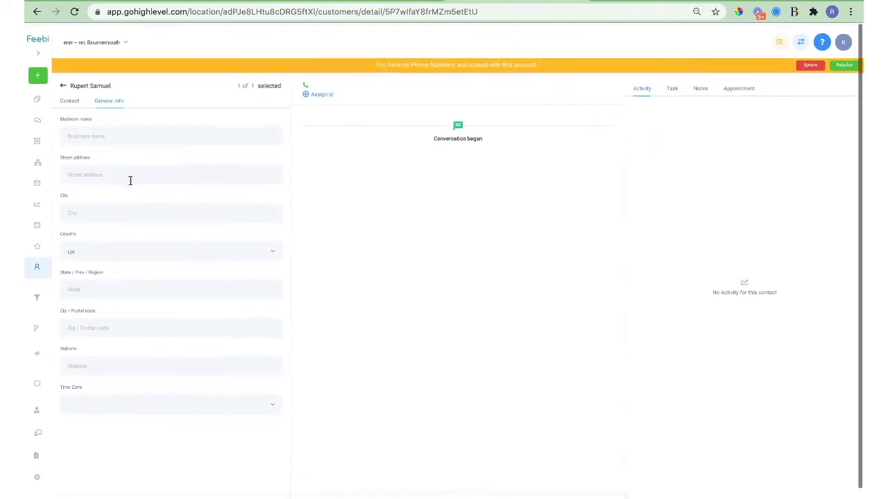
left_click(241, 1)
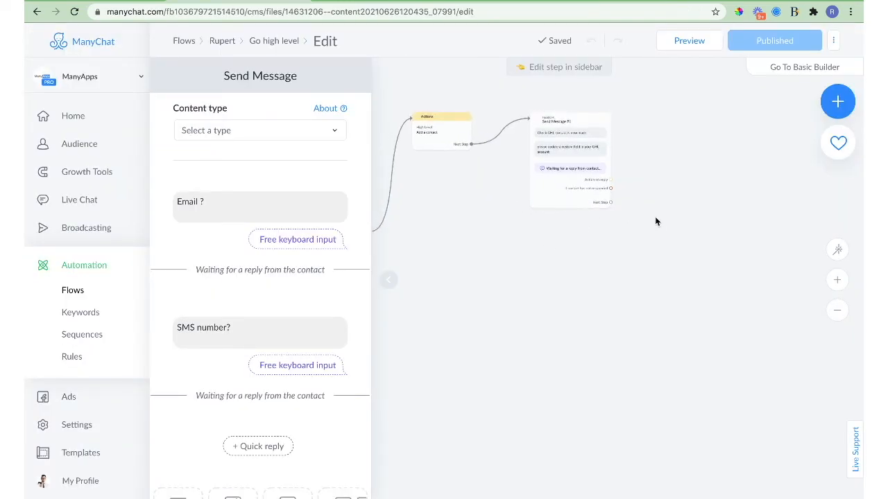
Connect a new Actions step after Send Message #1 and give it a High Level action.
left_click_drag(655, 218, 541, 208)
left_click(495, 192)
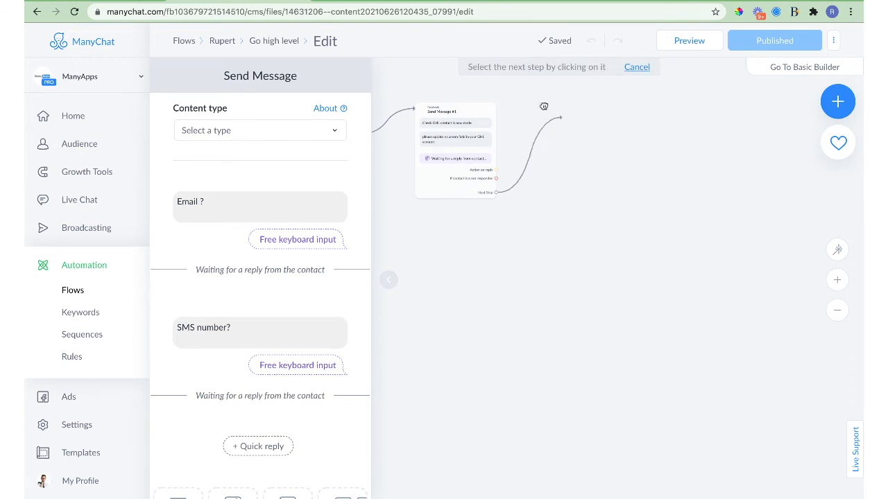
left_click(539, 108)
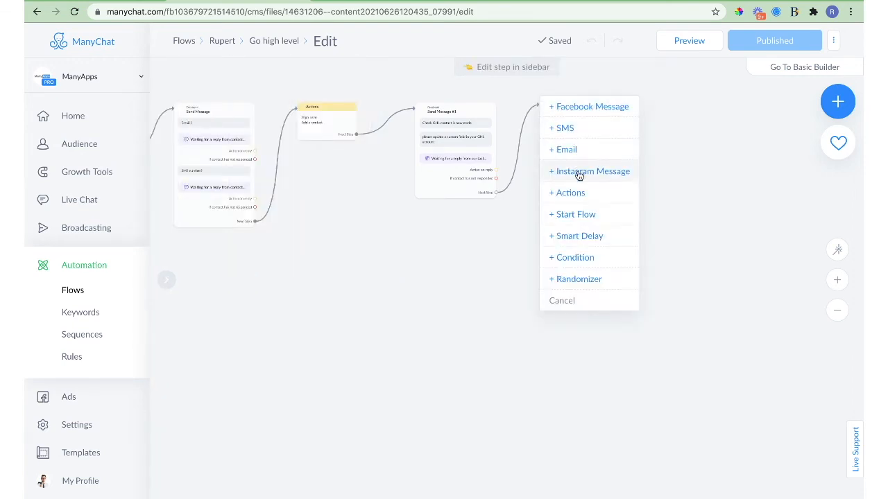
left_click(580, 192)
left_click(264, 136)
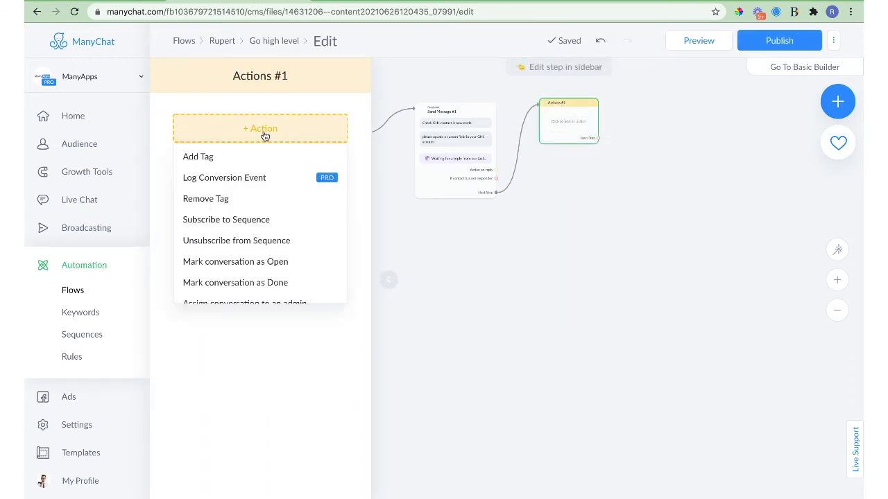
scroll(264, 220, "down", 6)
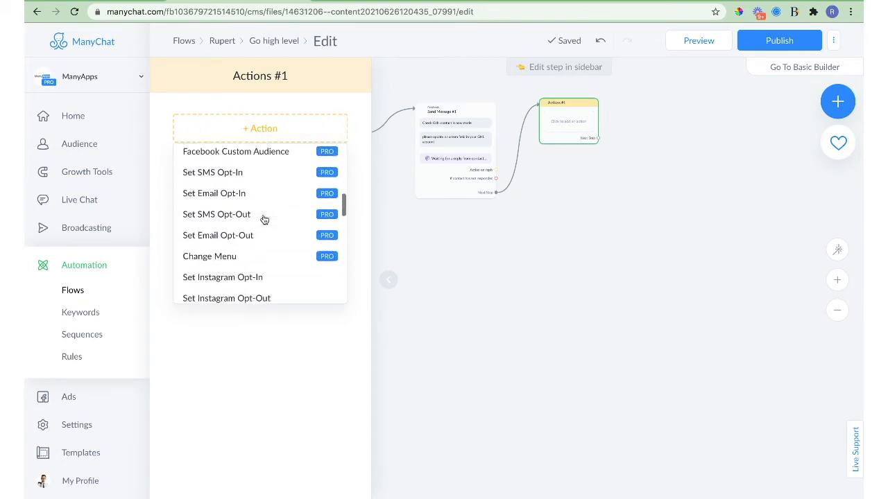
scroll(264, 221, "down", 1)
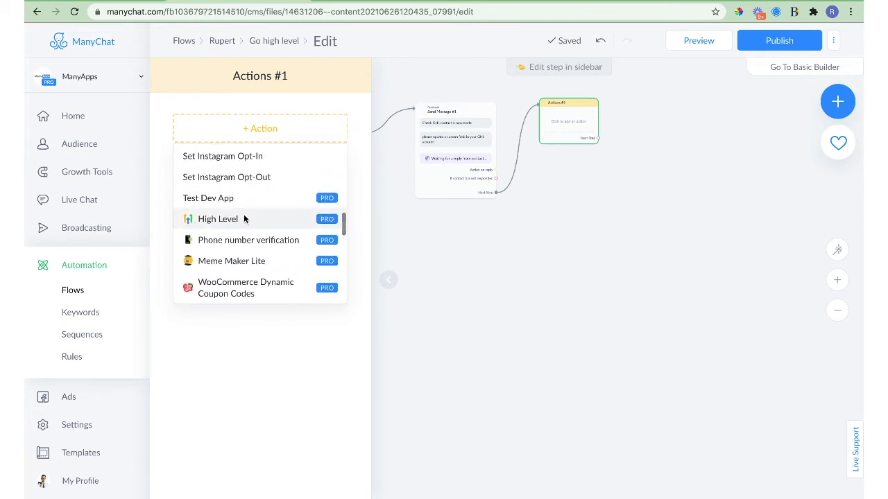
left_click(244, 219)
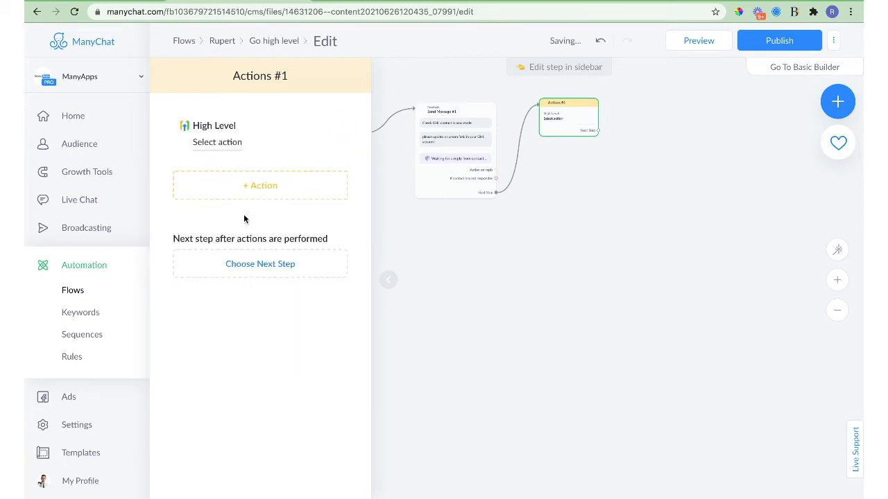
left_click(219, 143)
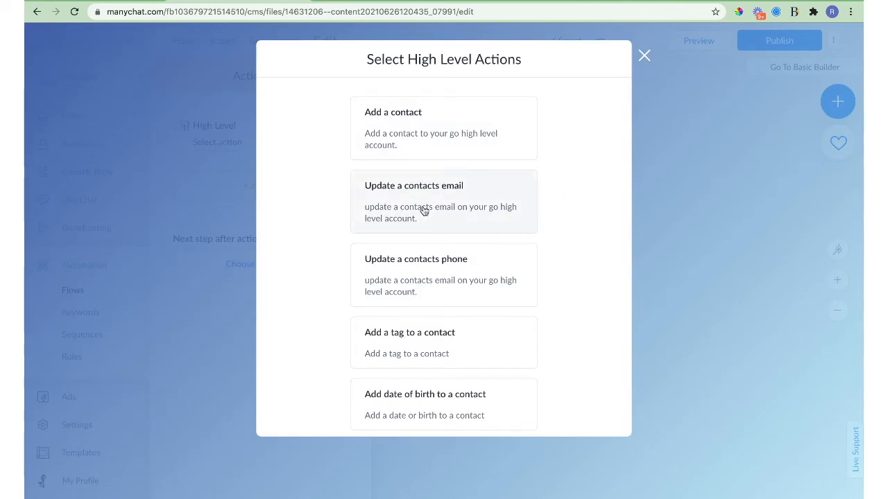
scroll(423, 208, "down", 1)
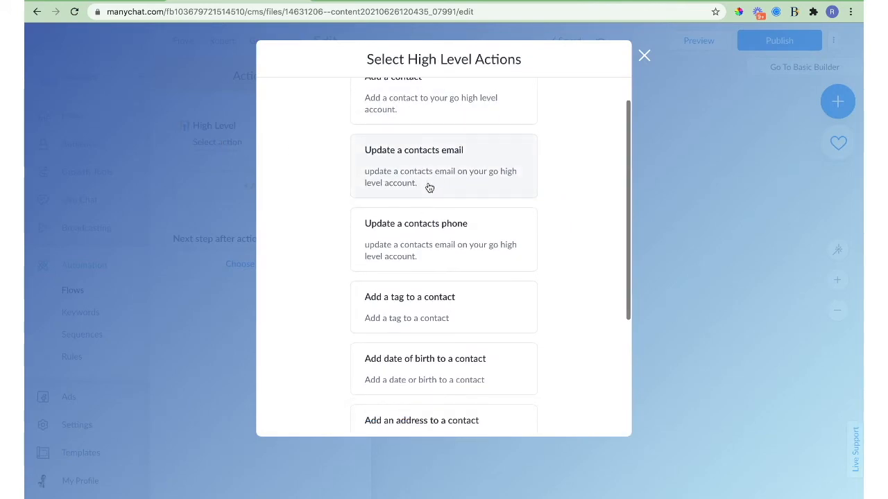
scroll(437, 235, "up", 1)
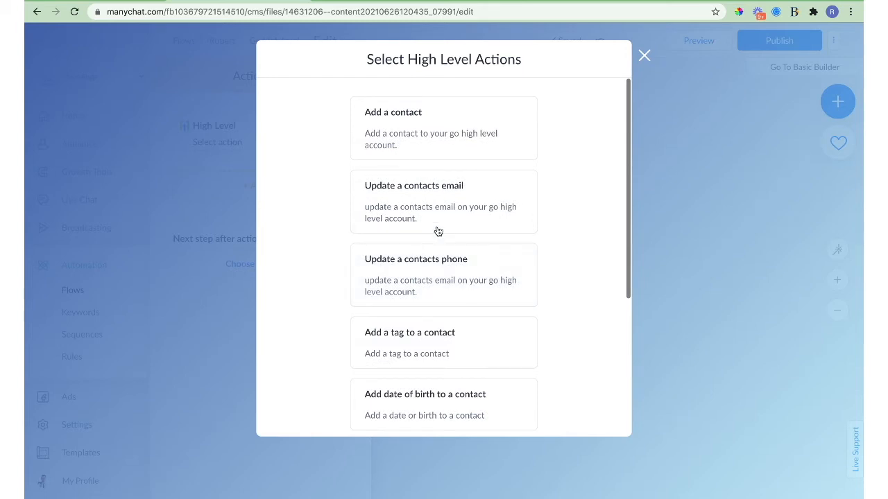
Try the Update a contacts email action, filling its GHL contact ID with GHL_ID.
left_click(438, 218)
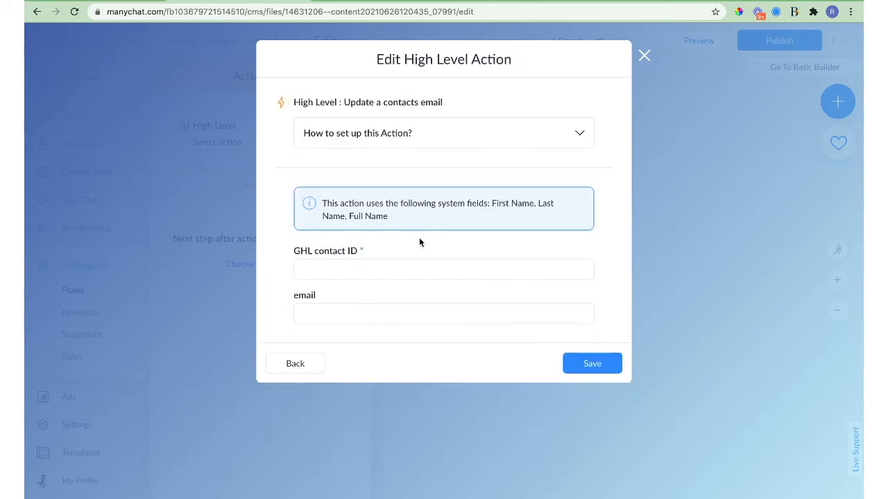
left_click(372, 271)
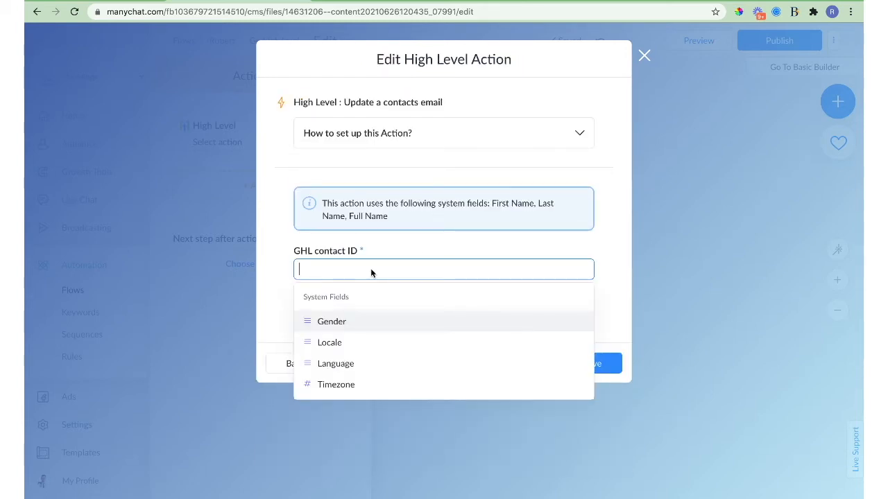
type("ghl")
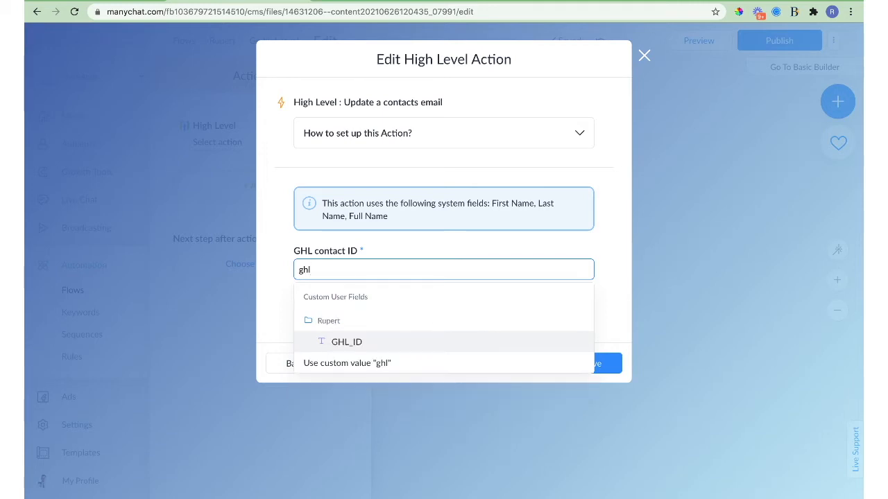
left_click(375, 341)
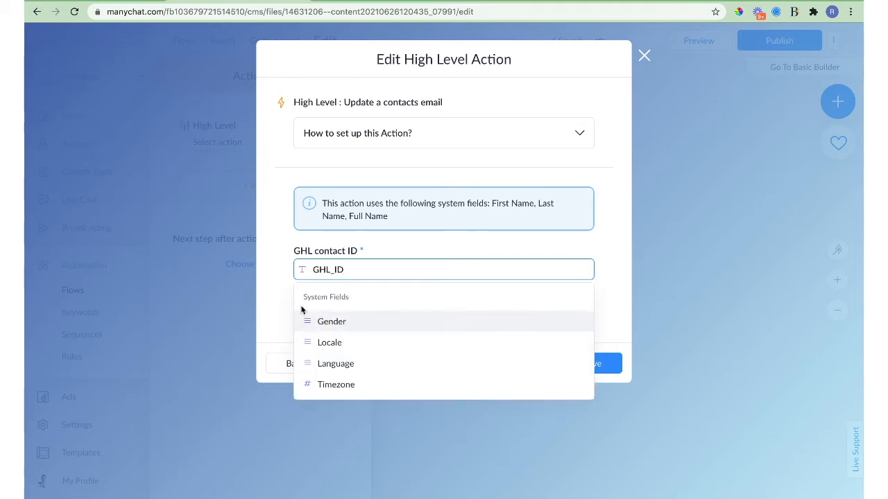
left_click(338, 298)
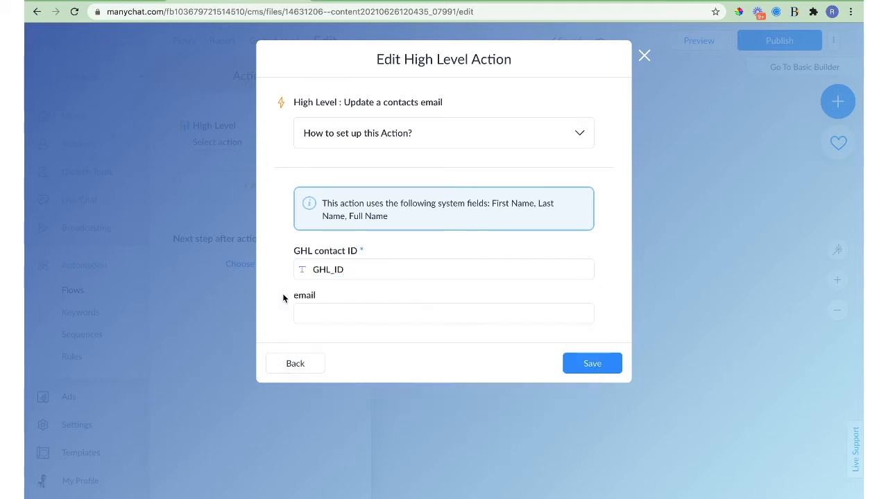
left_click(340, 317)
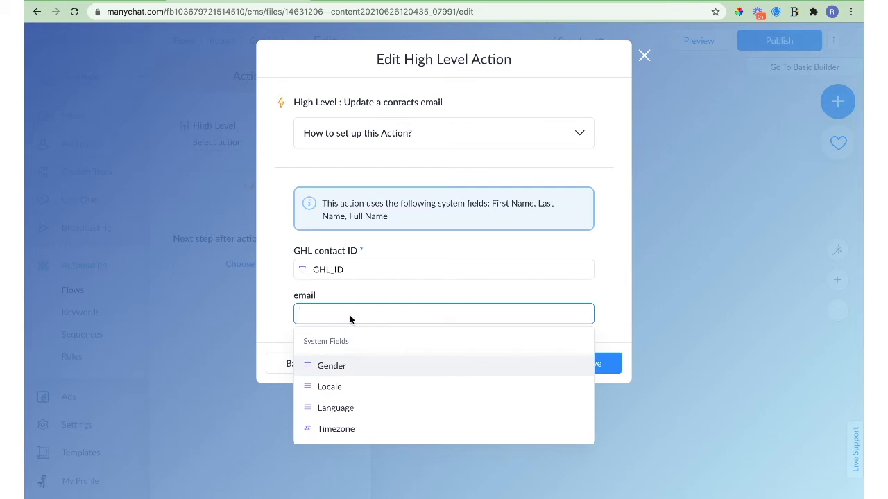
left_click(344, 299)
left_click(296, 363)
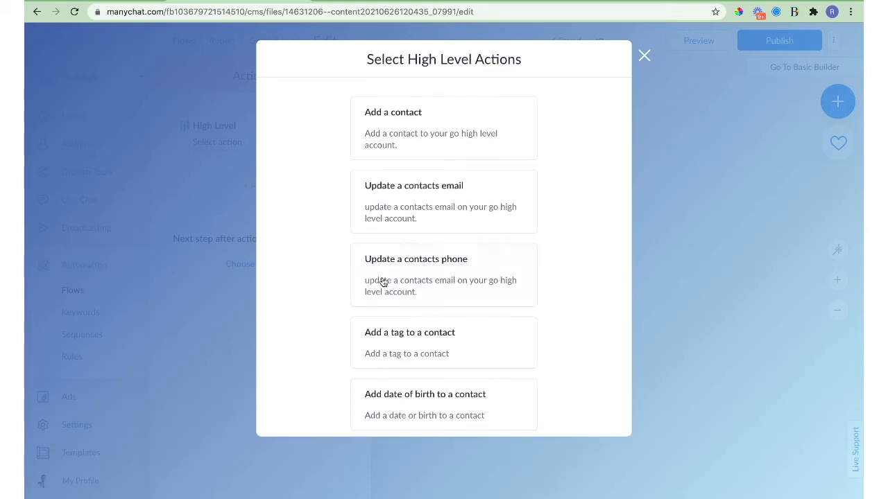
Choose Update a contacts phone and fill its GHL contact ID with the GHL_ID field.
left_click(420, 280)
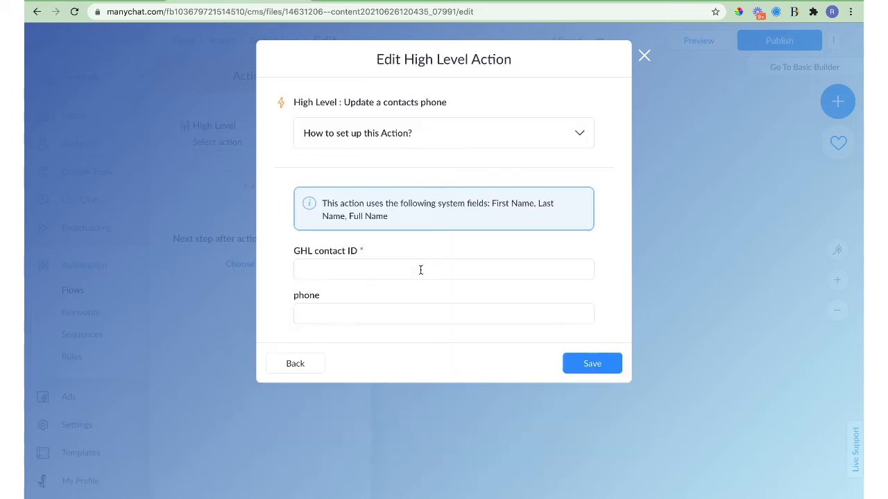
left_click(367, 269)
type("ghl")
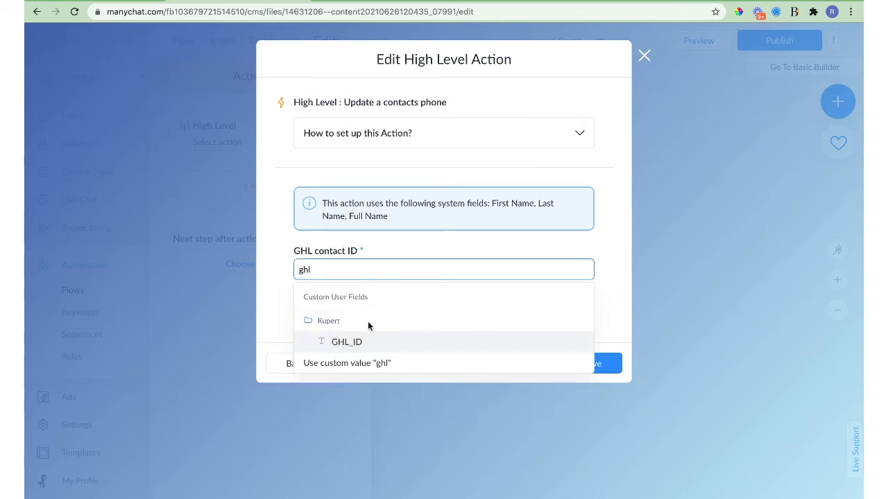
left_click(365, 341)
left_click(272, 314)
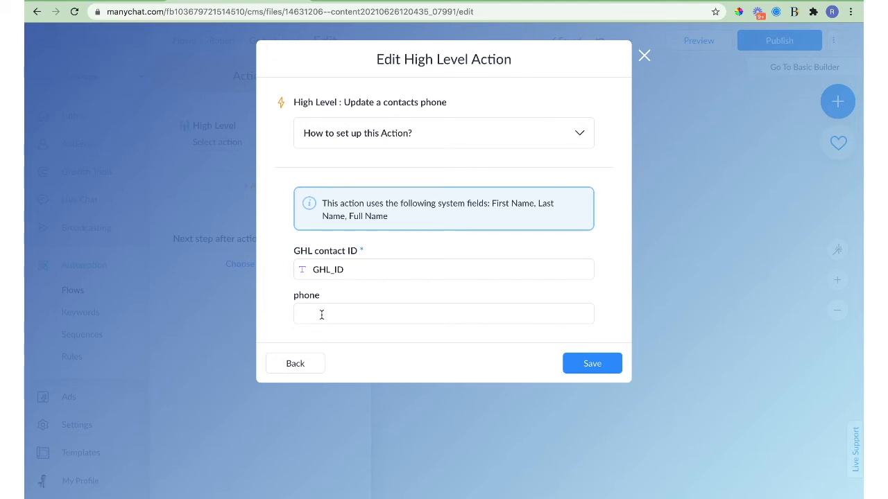
left_click(296, 364)
Choose the 'Add a tag to a contact' action and map its GHL contact ID to GHL_ID.
scroll(389, 294, "down", 3)
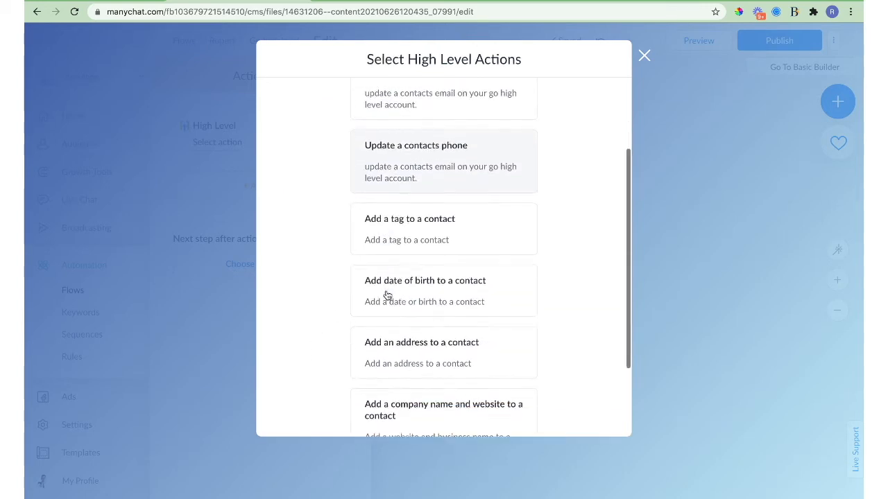
scroll(407, 204, "down", 1)
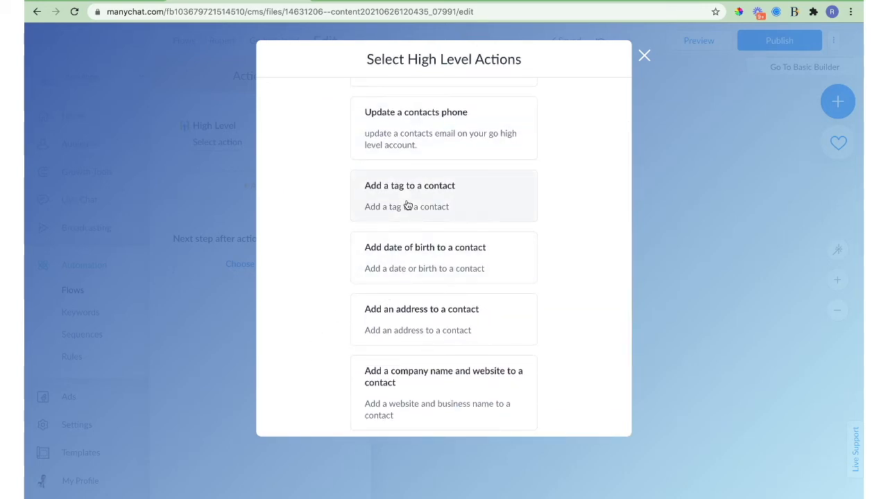
left_click(408, 205)
left_click(369, 207)
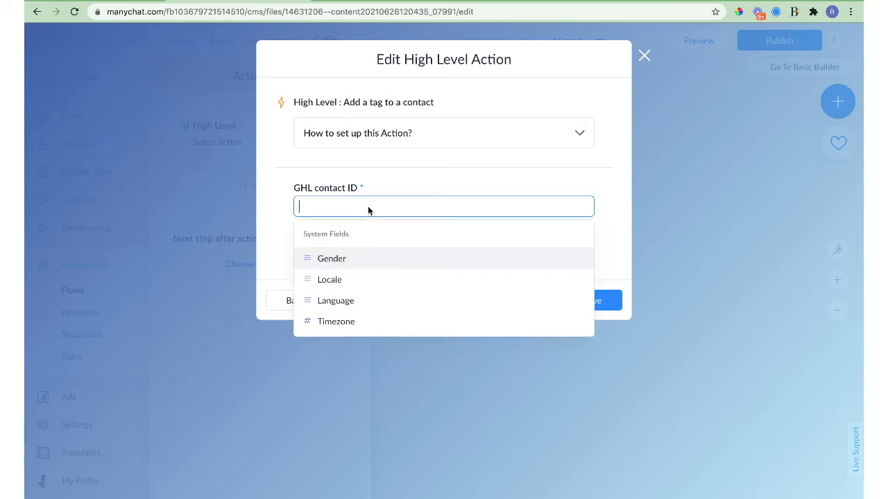
type("ghl")
left_click(372, 279)
left_click(276, 240)
Try a tag value of 'red' plus the Gender field, then clear the tag entry.
left_click(342, 251)
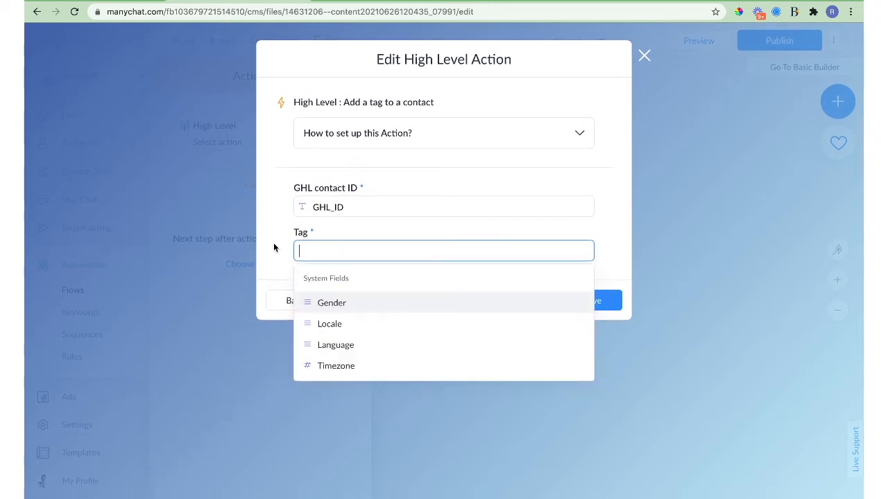
type("red")
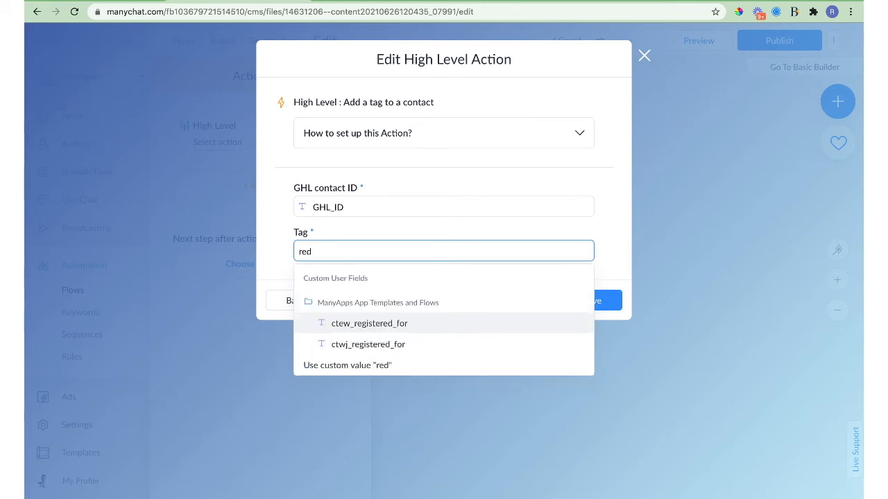
left_click(312, 365)
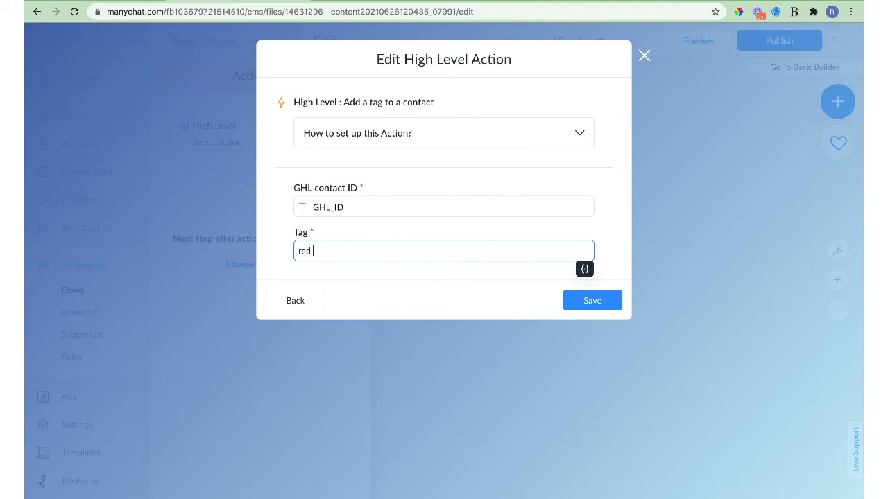
left_click(584, 270)
left_click(535, 353)
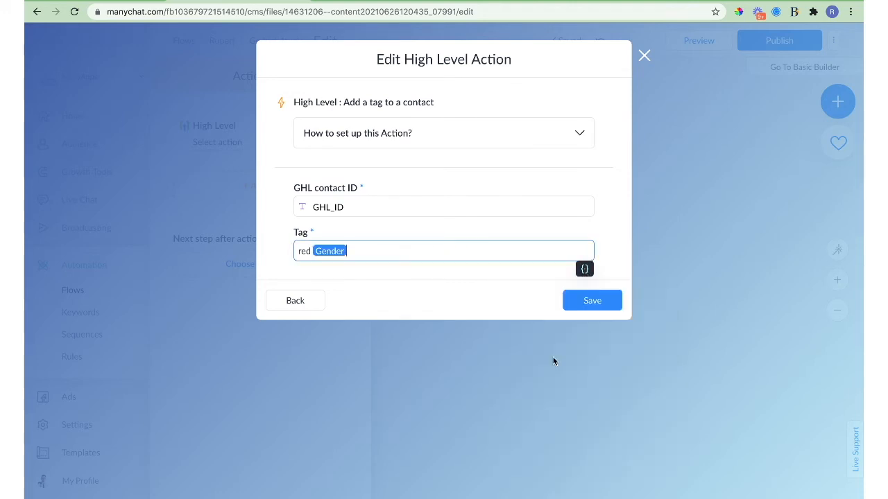
triple_click(372, 250)
key("BackSpace")
key("BackSpace")
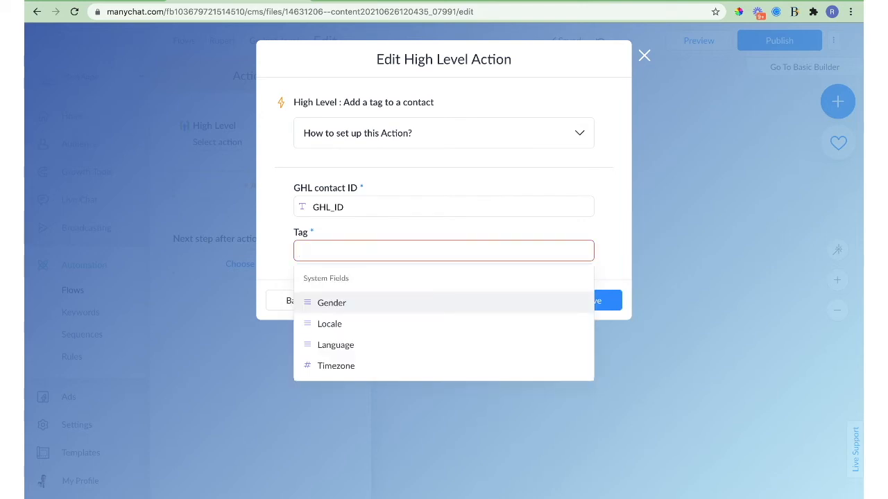
Abandon the tag action and go back to the High Level actions list.
scroll(332, 337, "down", 5)
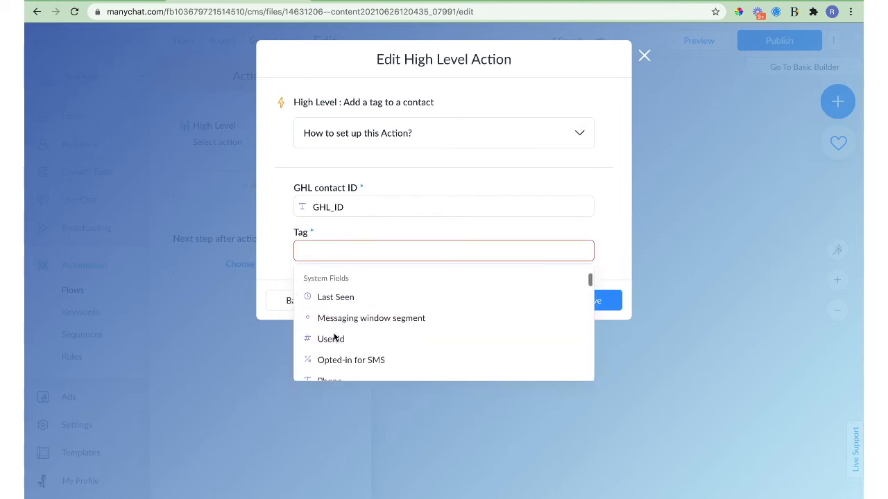
scroll(334, 337, "down", 15)
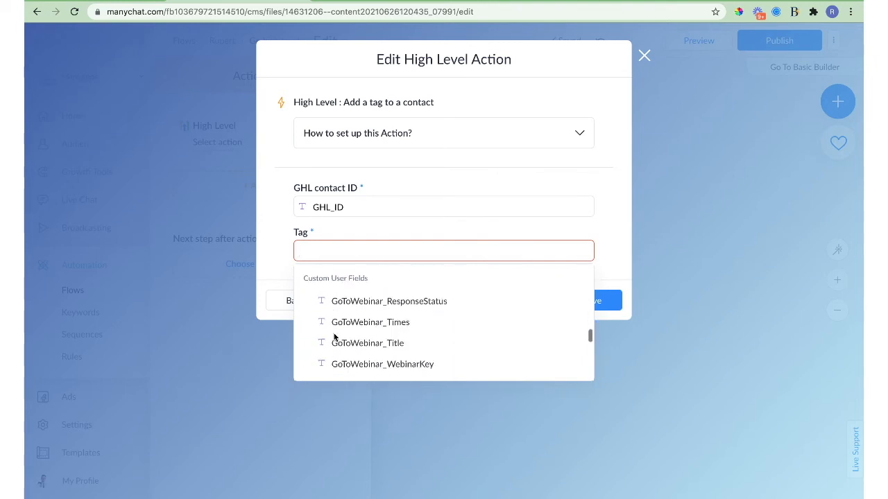
scroll(336, 339, "up", 3)
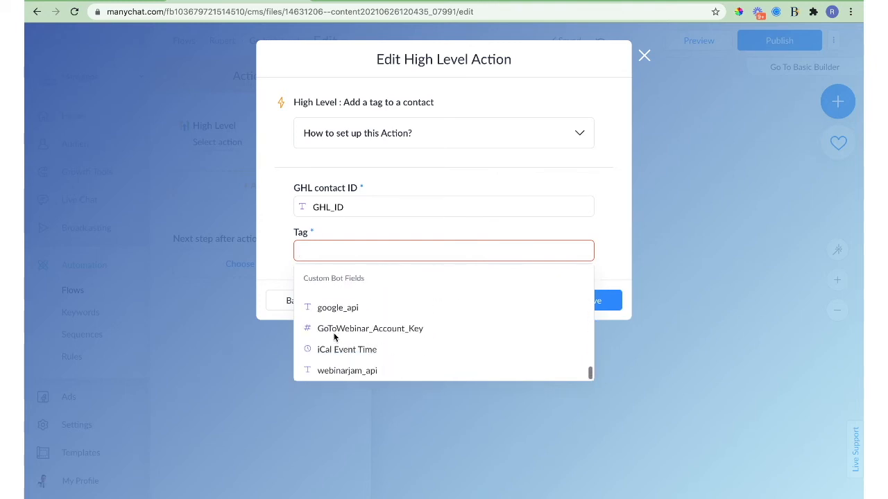
left_click(275, 252)
left_click(290, 304)
scroll(361, 310, "down", 4)
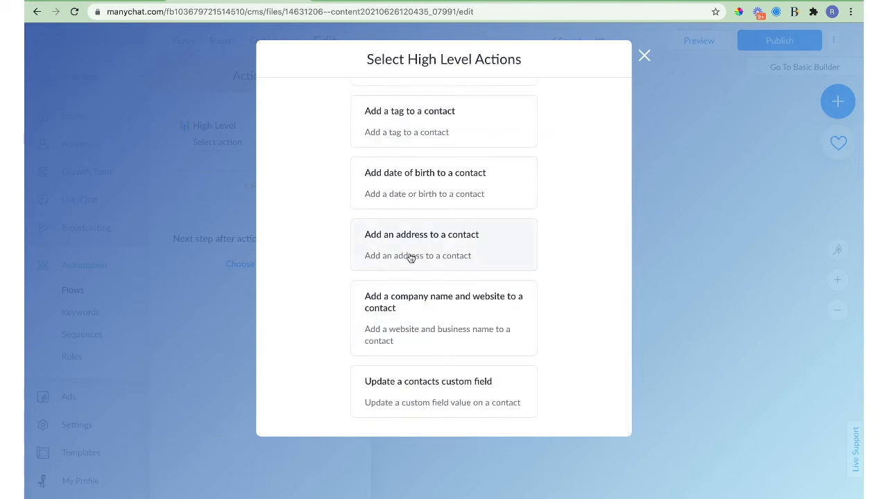
Pick 'Add an address to a contact' and map its GHL contact ID to GHL_ID.
left_click(409, 257)
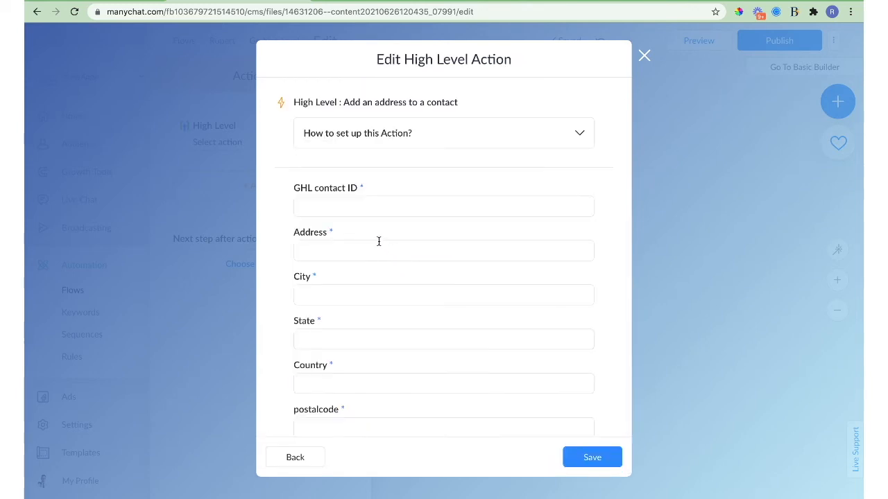
left_click(368, 204)
type("ghl")
left_click(368, 279)
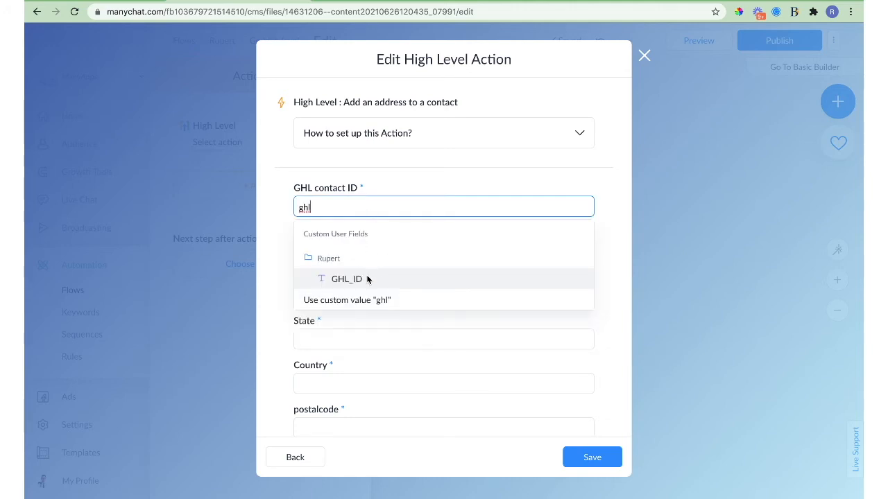
Browse the Address field's value list without choosing one, then switch to Go High Level.
left_click(294, 249)
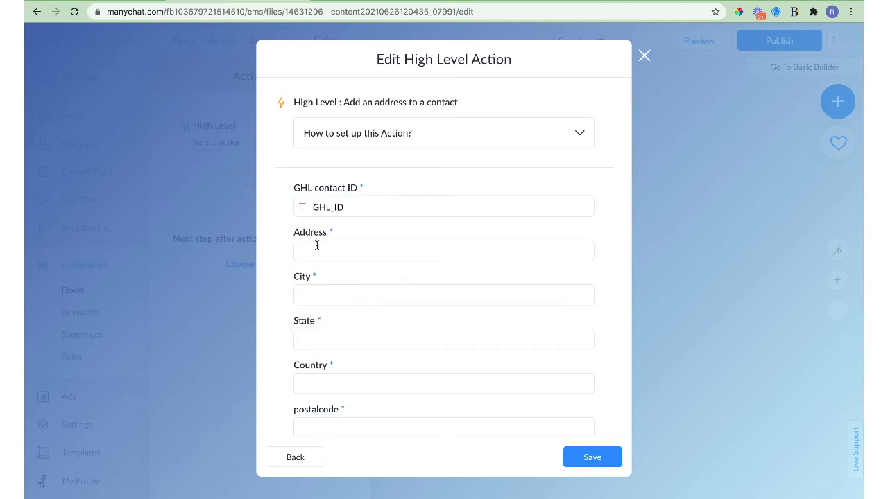
left_click(261, 269)
left_click(329, 255)
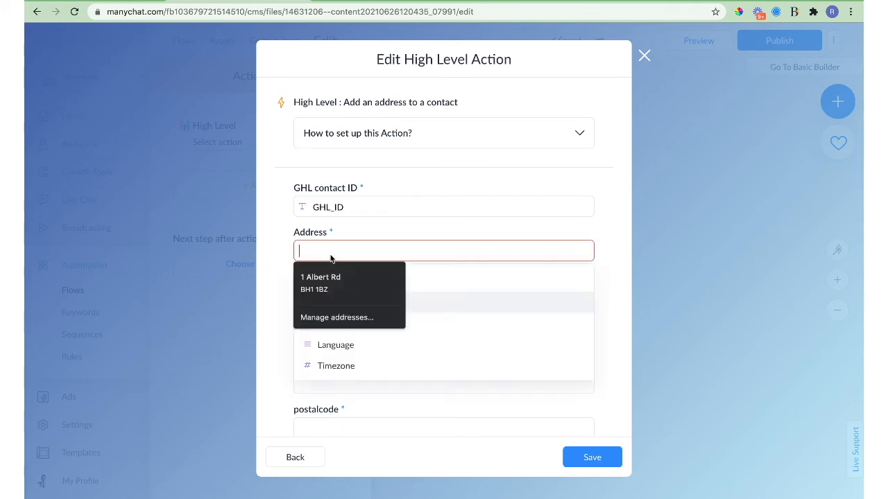
scroll(431, 327, "down", 2)
scroll(432, 331, "down", 3)
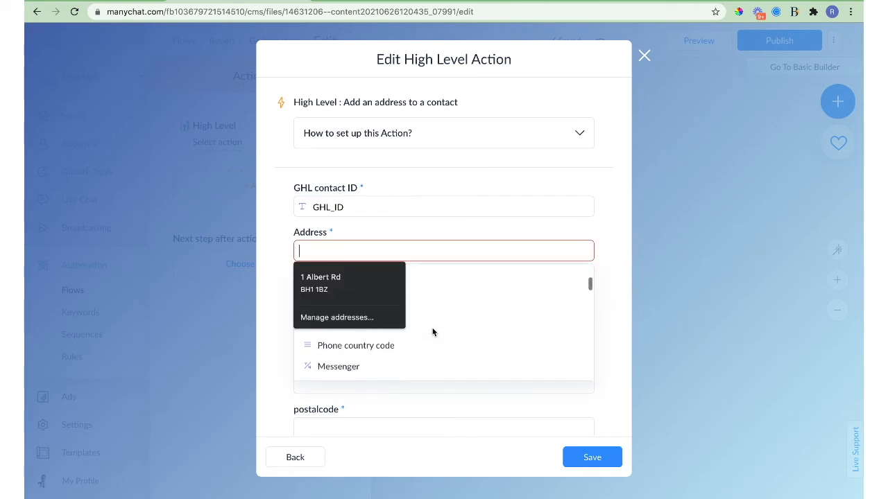
left_click(274, 268)
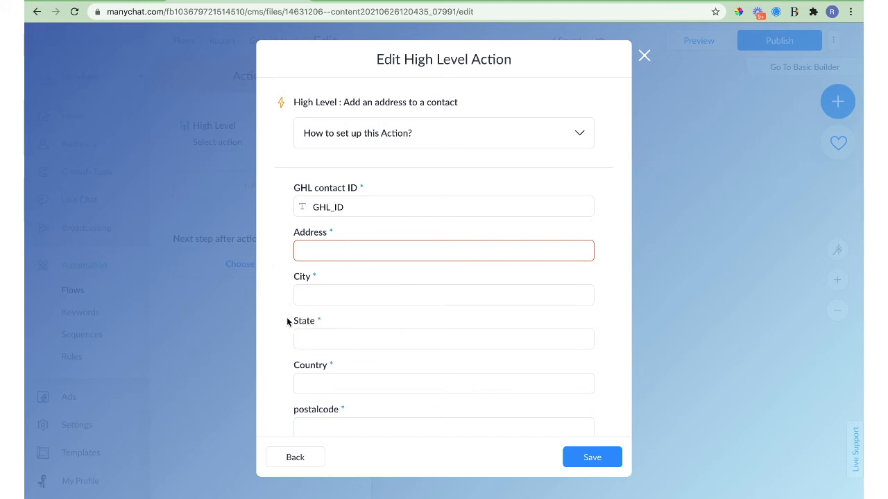
scroll(287, 319, "down", 1)
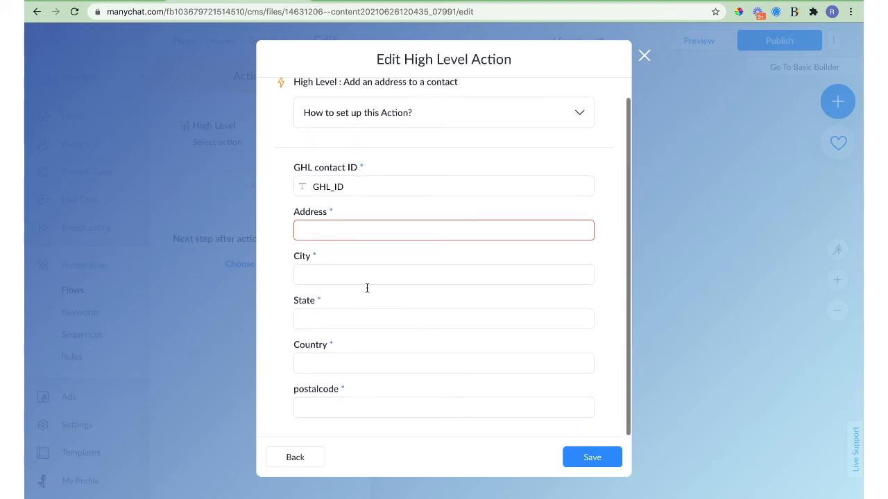
scroll(368, 290, "up", 1)
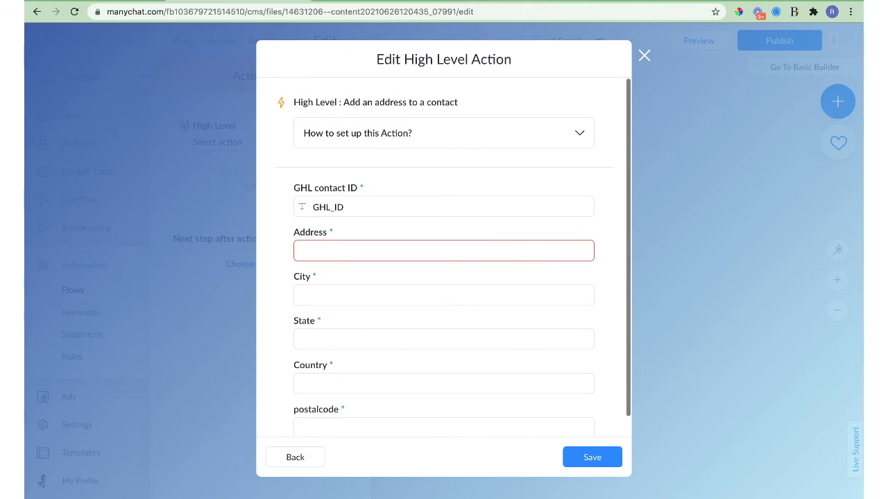
left_click(513, 1)
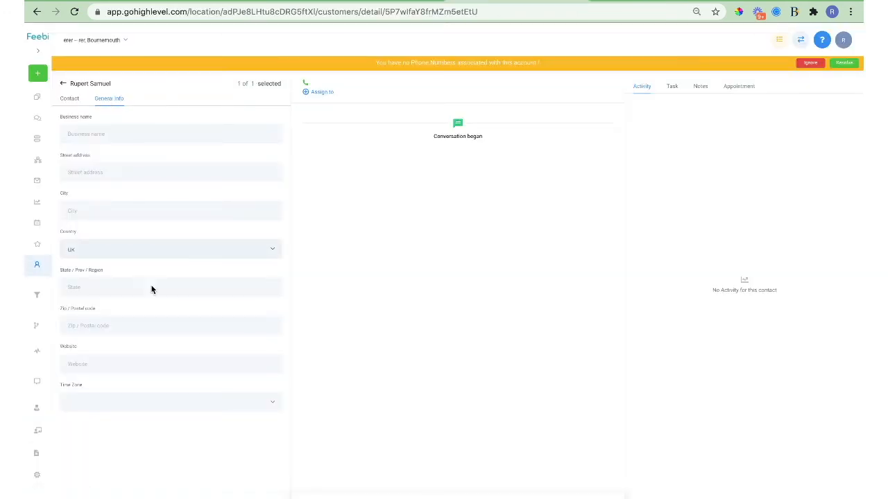
Go to Go High Level's Settings and its Custom Fields section.
left_click(37, 477)
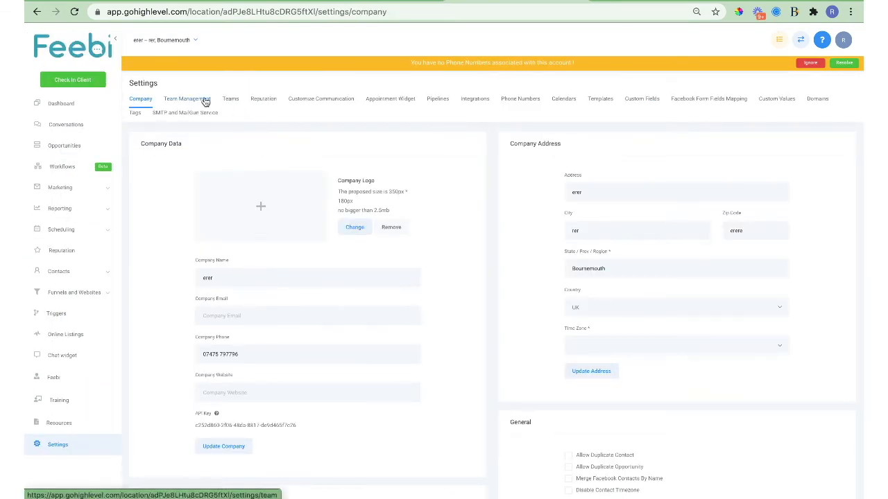
left_click(643, 100)
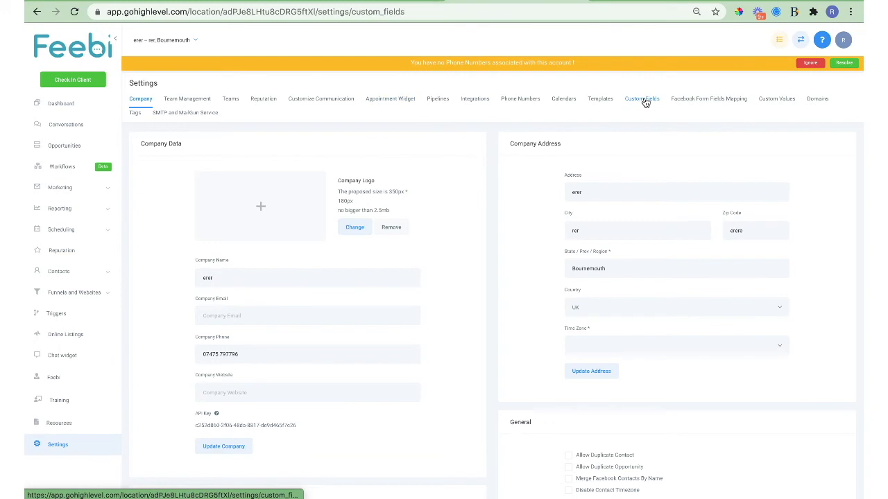
Create Text custom field 'custfield 1' with the same name as its placeholder.
left_click(847, 139)
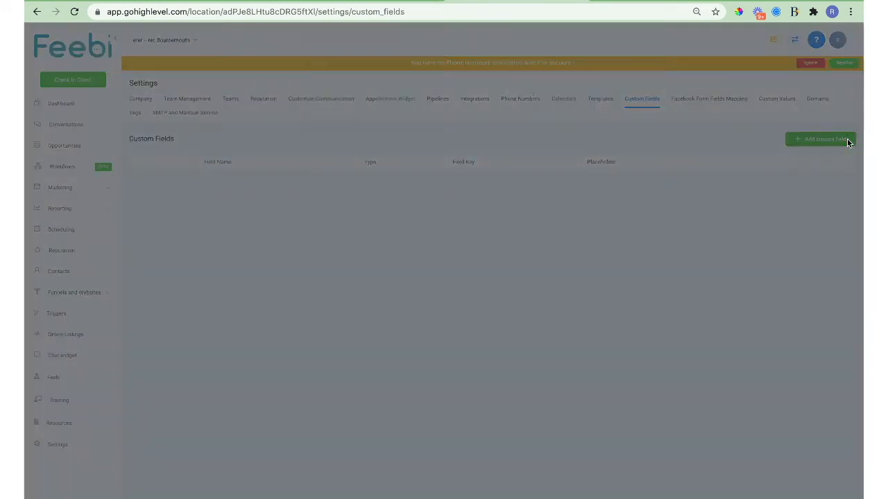
left_click(391, 99)
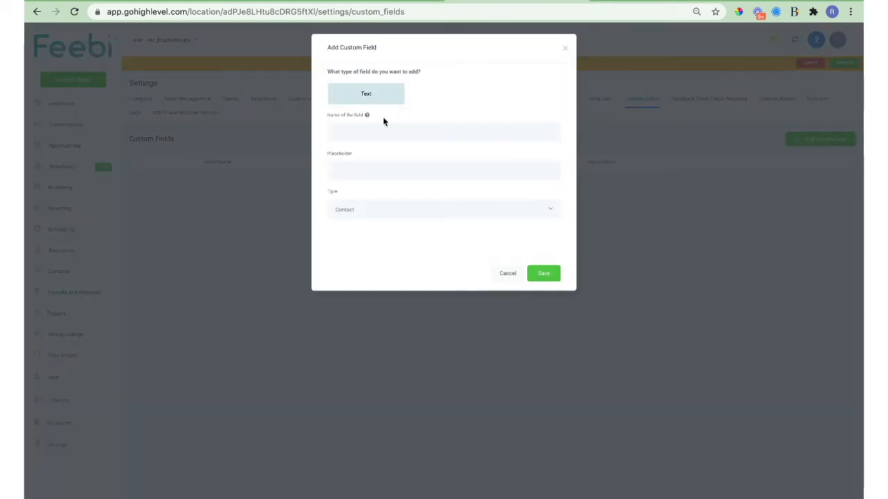
type("t")
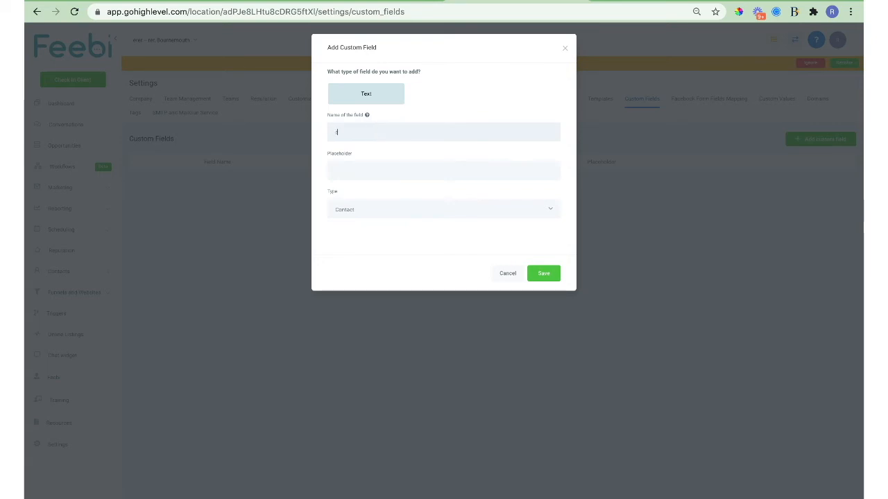
type("ustfield 1")
key("ctrl+a")
key("ctrl+c")
left_click(374, 178)
key("ctrl+v")
left_click(535, 274)
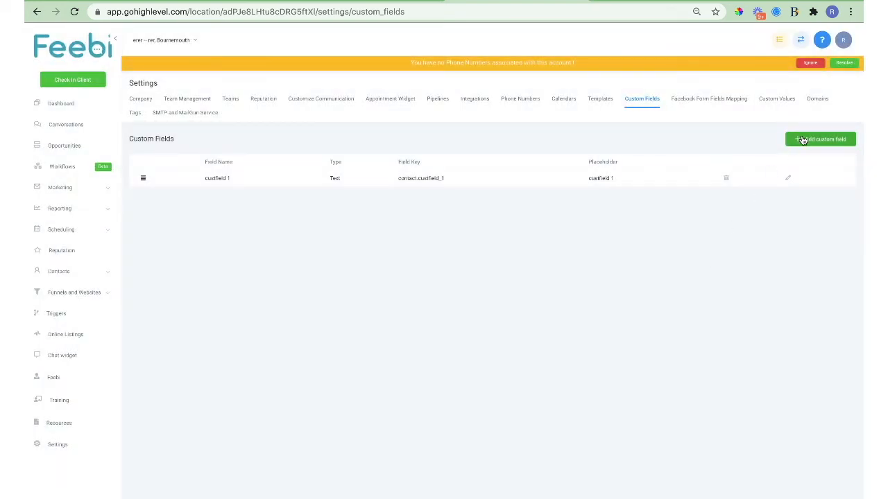
Create Text custom field 'custfield 2' with a matching placeholder.
left_click(799, 140)
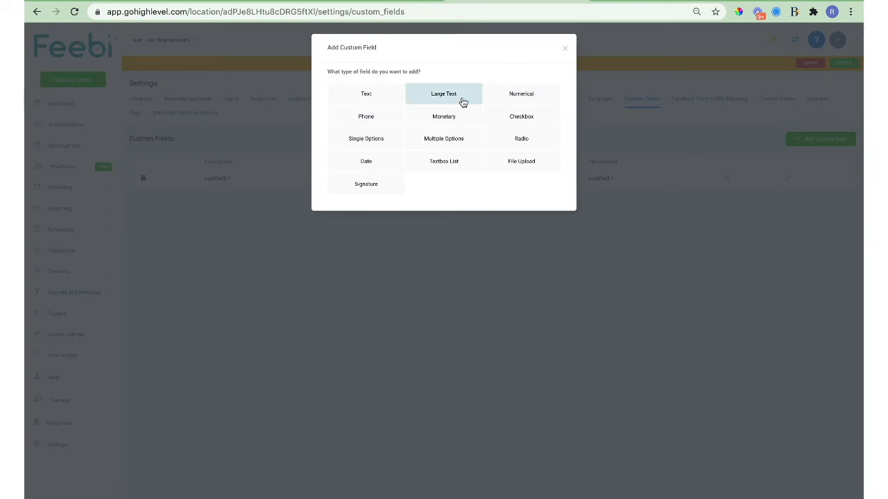
left_click(388, 97)
left_click(393, 134)
key("ctrl+v")
key("BackSpace")
type("2")
key("ctrl+a")
key("ctrl+c")
left_click(398, 172)
key("ctrl+v")
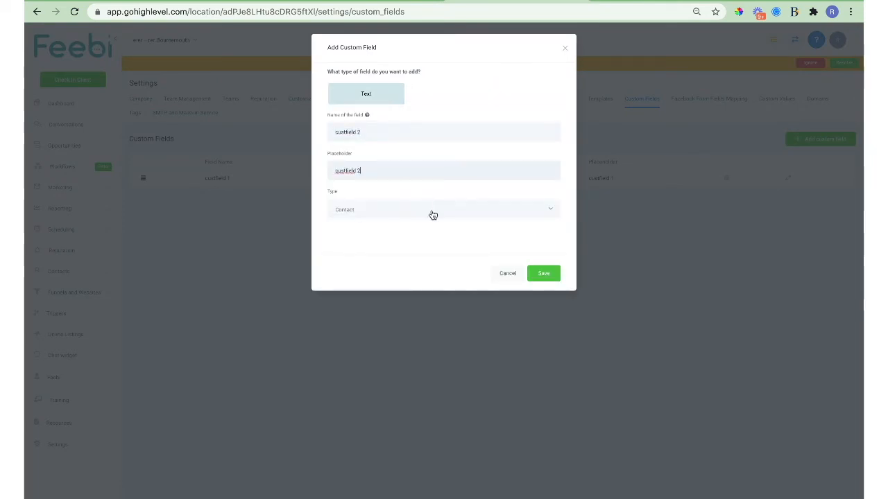
left_click(542, 273)
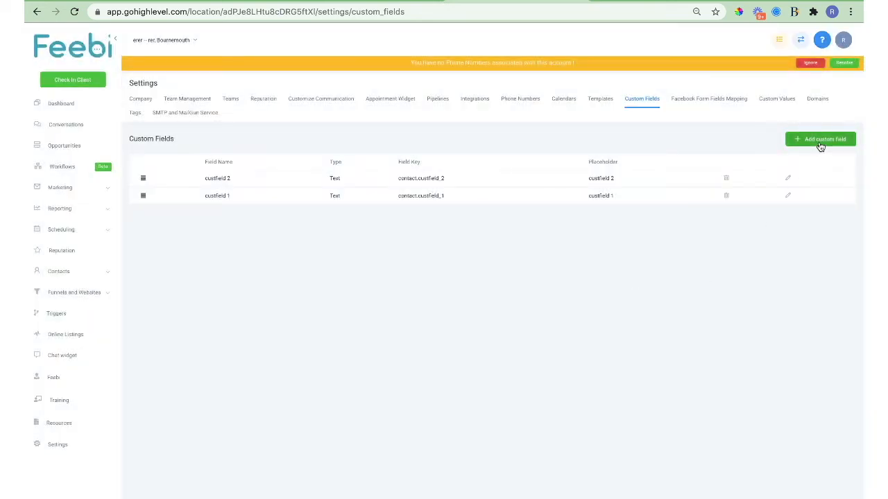
Create Text custom field 'custfield 3' with a matching placeholder.
left_click(820, 142)
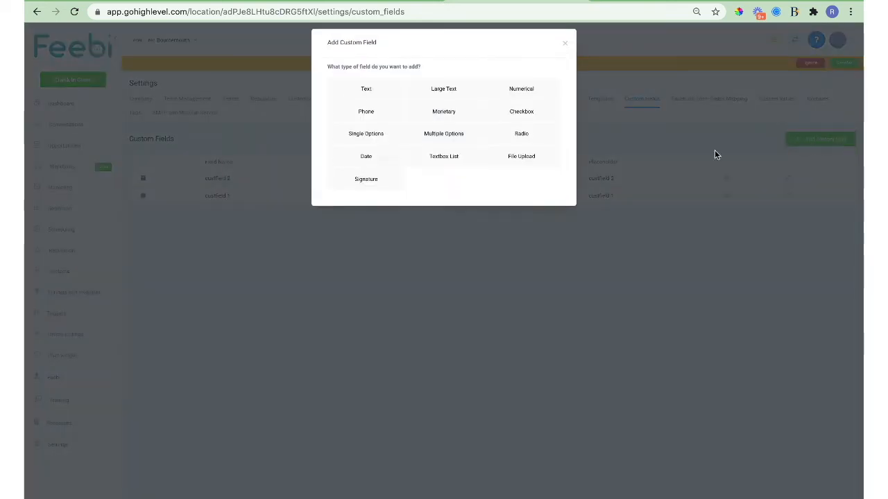
left_click(374, 97)
left_click(367, 131)
type("custfield 3")
key("super+a")
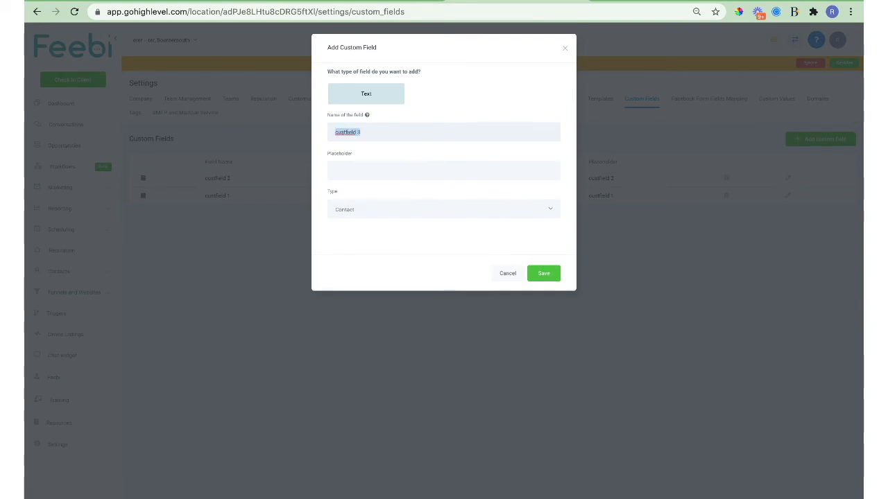
key("super+c")
left_click(366, 166)
key("super+v")
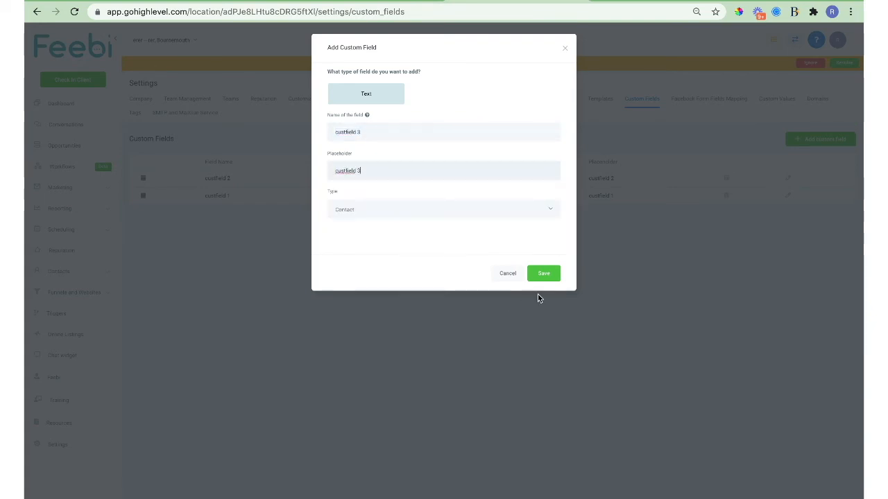
left_click(549, 277)
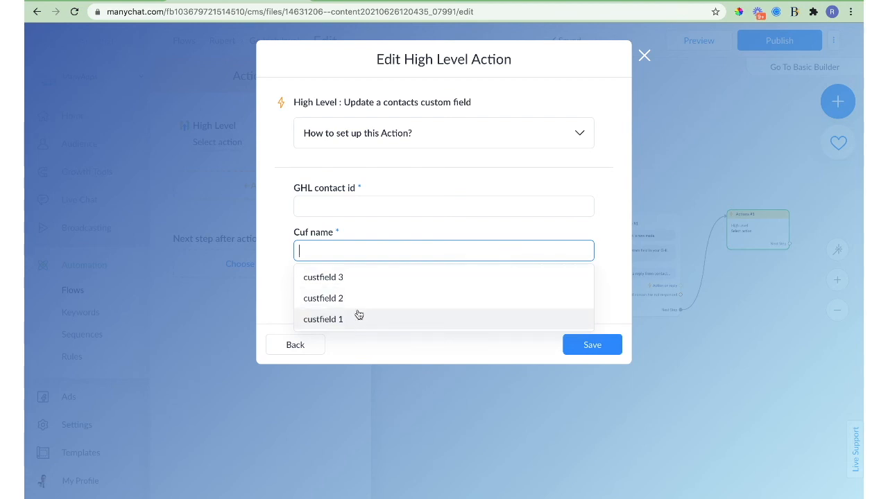
Set contact id to GHL_ID, field to custfield 3, value 'blah blah', and save the action.
left_click(356, 278)
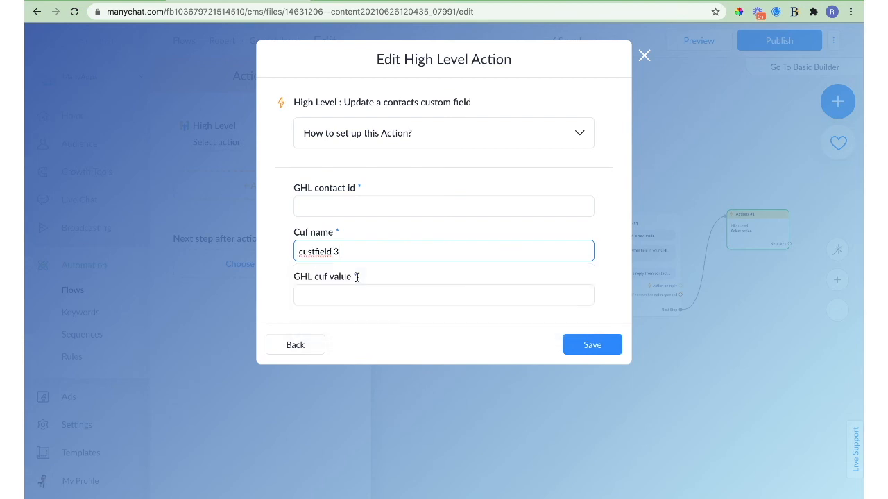
left_click(356, 205)
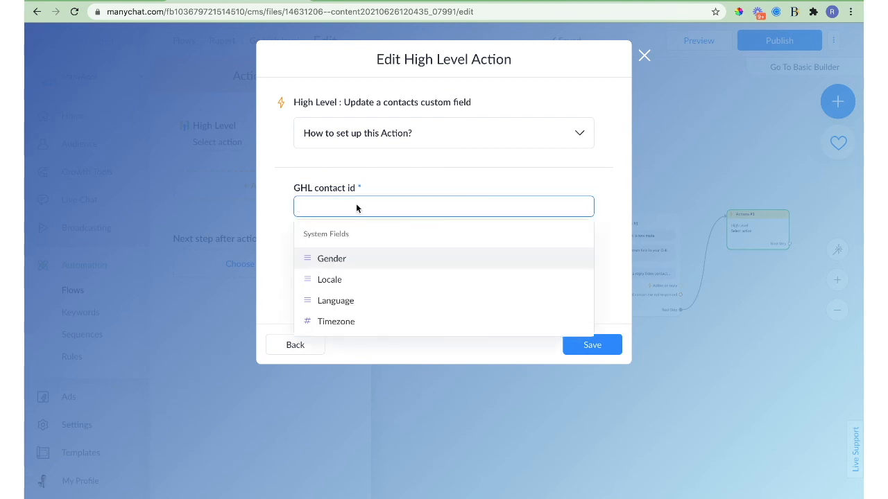
type("ghle")
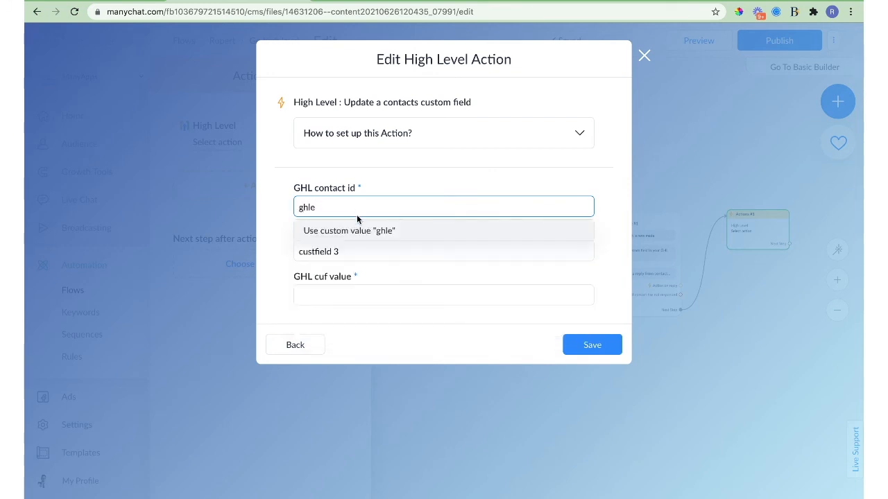
key("BackSpace")
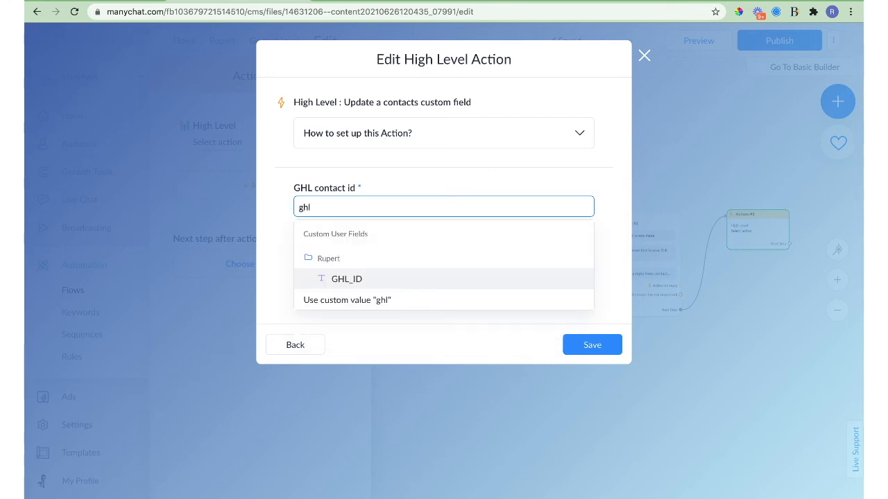
left_click(355, 280)
left_click(339, 277)
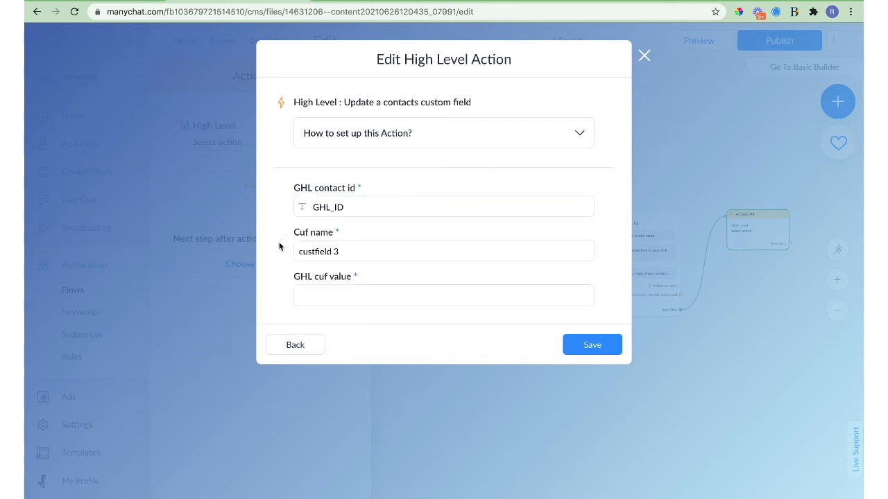
left_click(337, 294)
type("b")
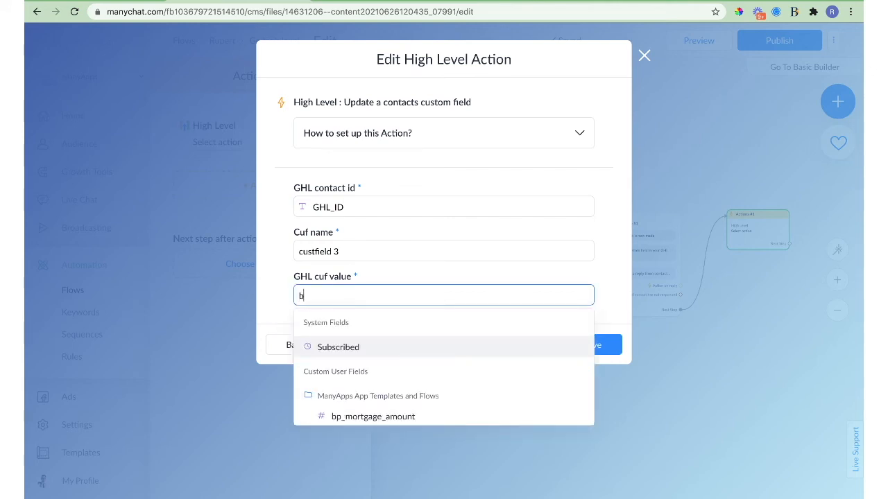
type("lah ")
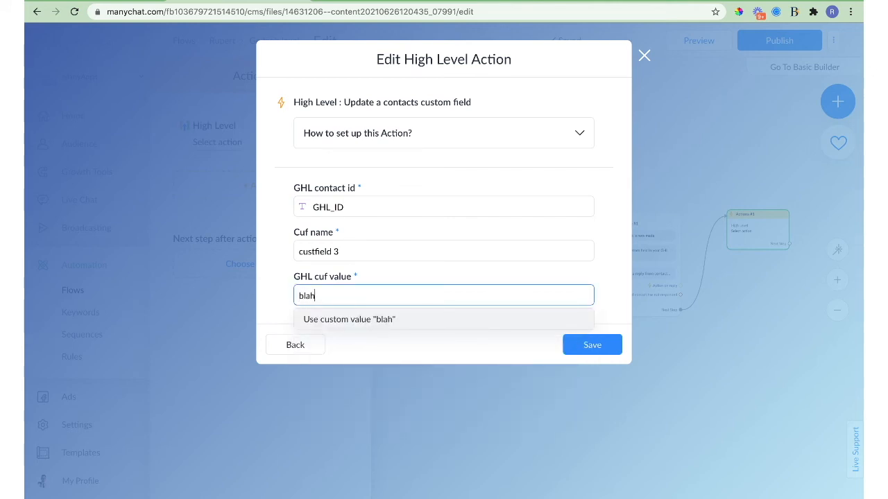
type("blah")
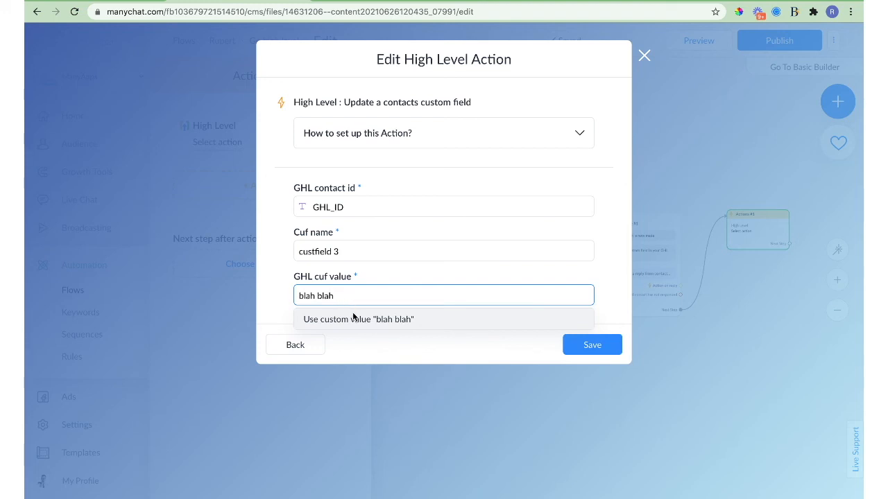
left_click(353, 319)
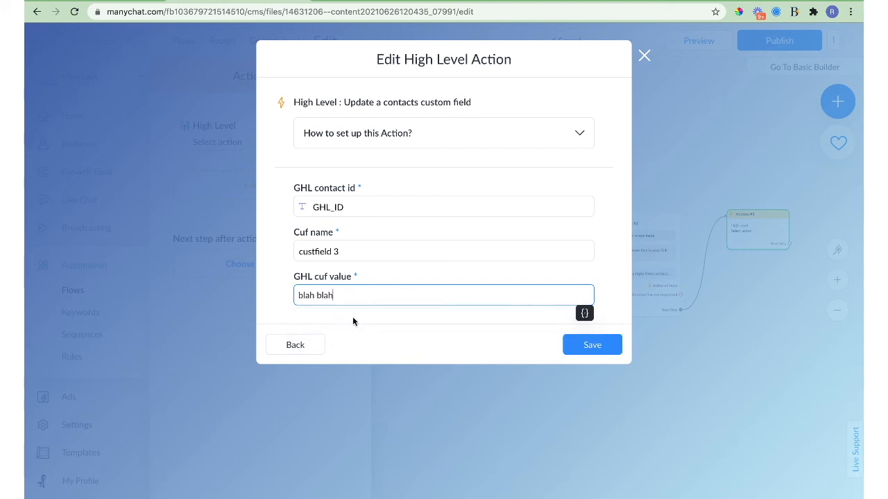
left_click(586, 344)
scroll(668, 354, "left", 5)
scroll(649, 373, "right", 3)
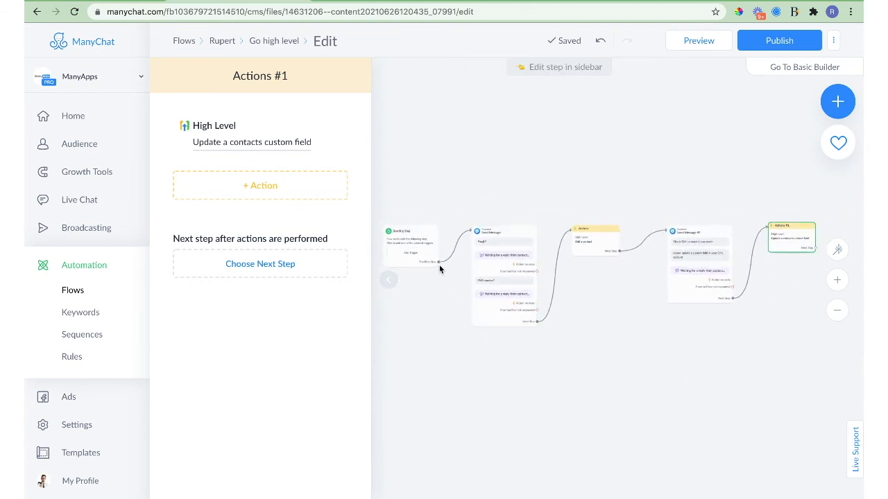
Connect Starting Step to Actions #1, publish and preview the flow, then go to Go High Level.
left_click(438, 262)
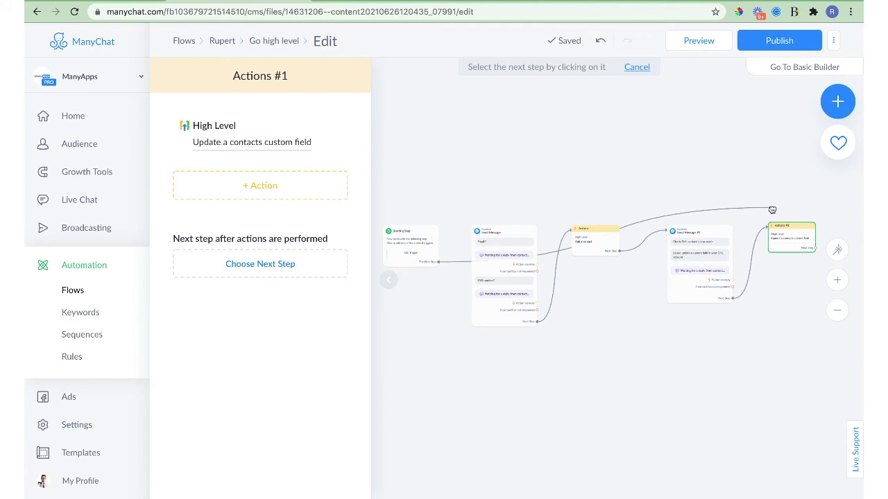
left_click(781, 231)
left_click(772, 46)
left_click(689, 41)
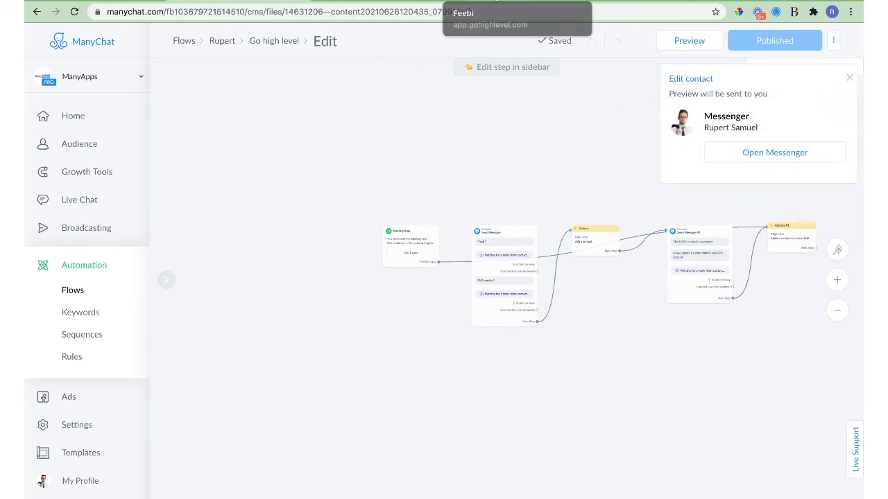
left_click(497, 0)
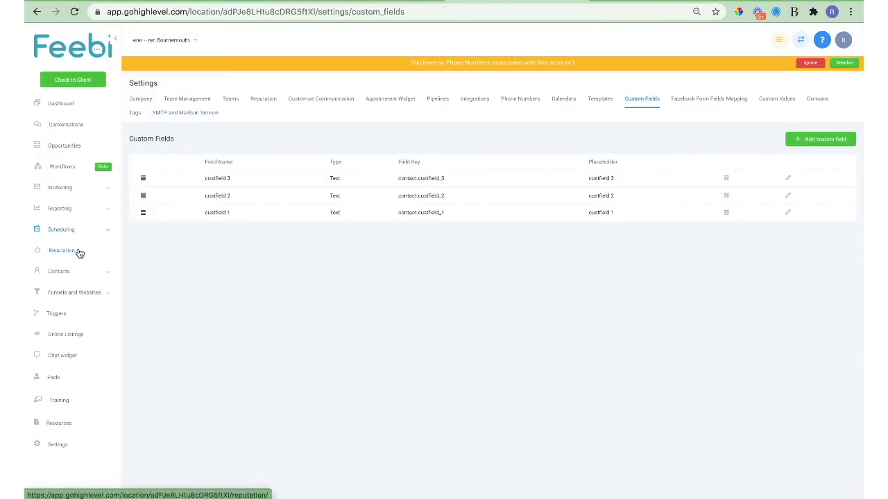
Open the test contact's Additional Info and check that custfield 3 reads 'blah blah'.
left_click(73, 276)
left_click(70, 297)
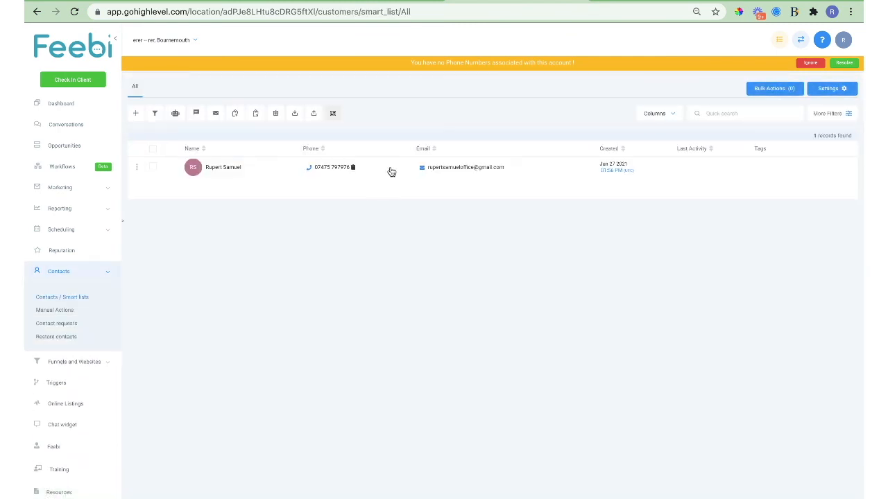
left_click(391, 170)
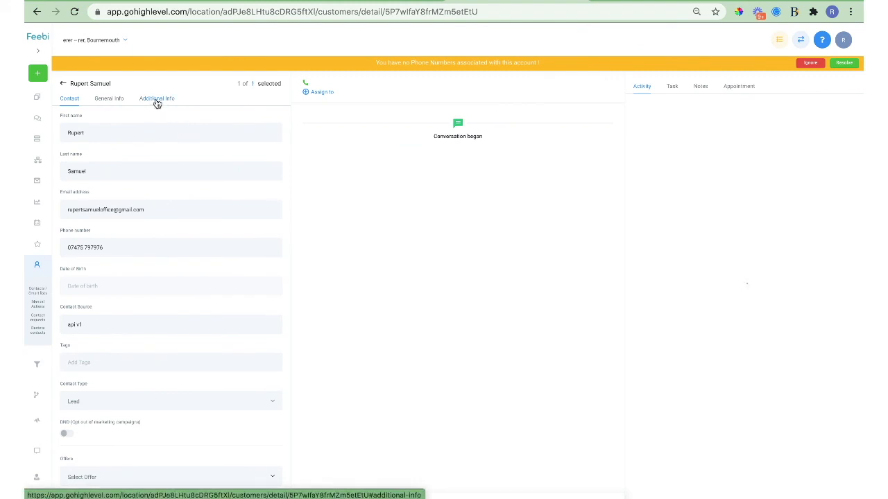
left_click(156, 102)
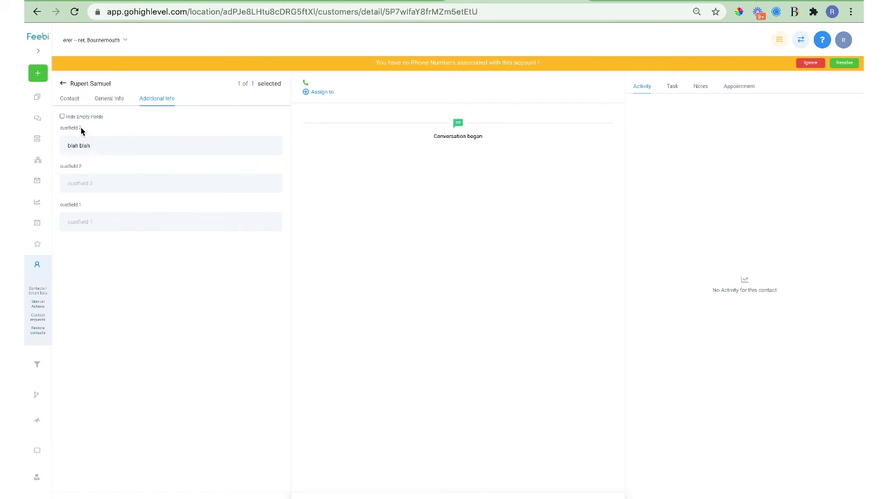
left_click_drag(81, 128, 59, 131)
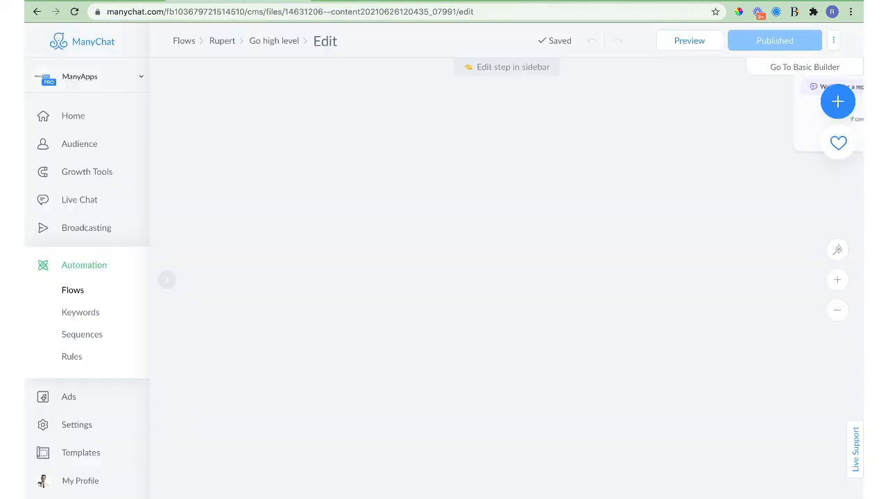
Reload, reconnect Starting Step to Send Message, and add a High Level action to Actions #1.
key("super+r")
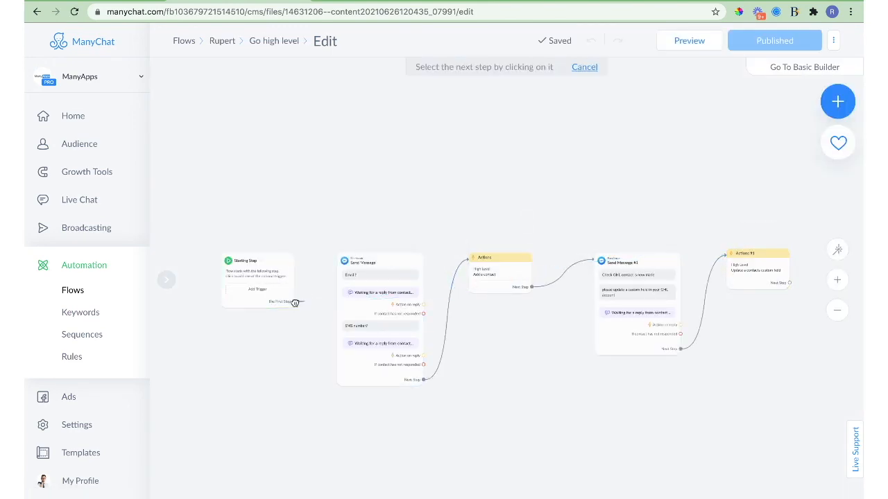
left_click(349, 282)
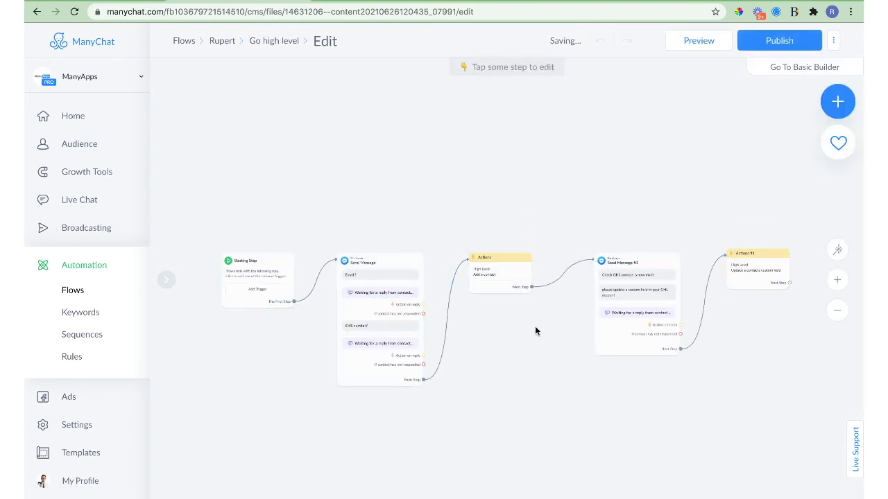
left_click(759, 279)
left_click(268, 194)
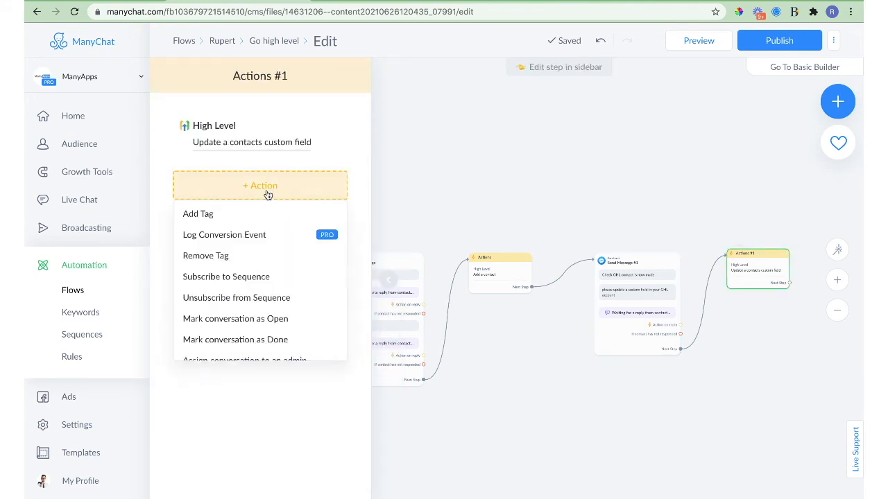
scroll(263, 305, "down", 10)
scroll(258, 333, "up", 8)
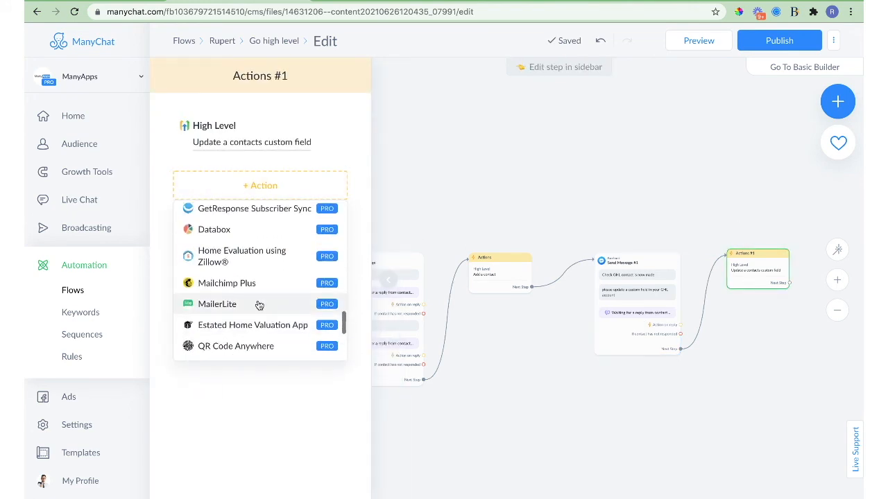
scroll(260, 268, "up", 2)
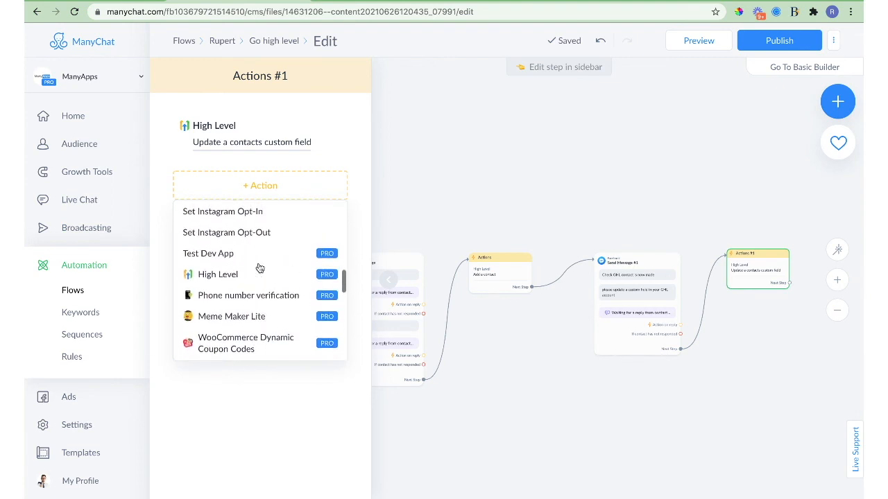
left_click(247, 277)
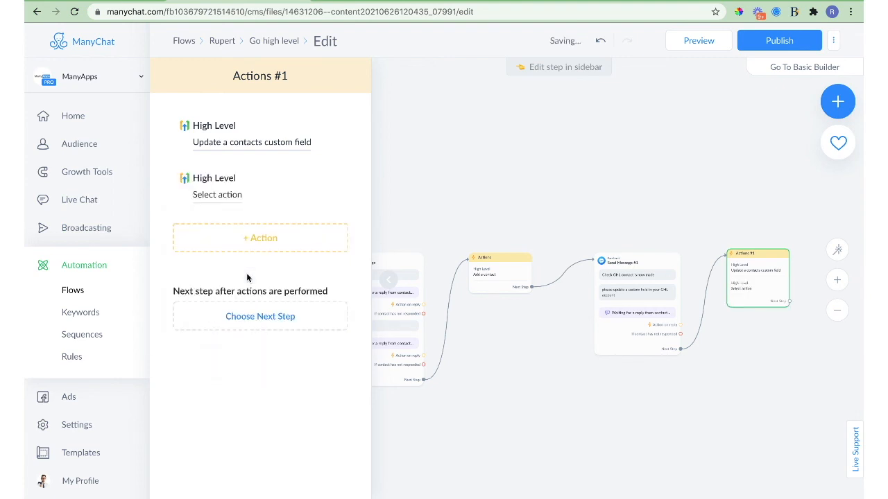
Bring up the Select High Level Actions list for the new action and look through its options.
left_click(211, 195)
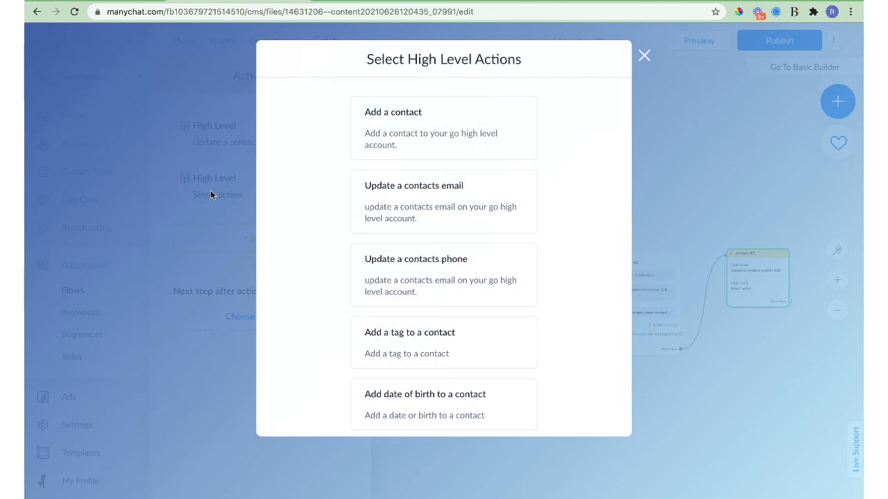
scroll(430, 187, "down", 5)
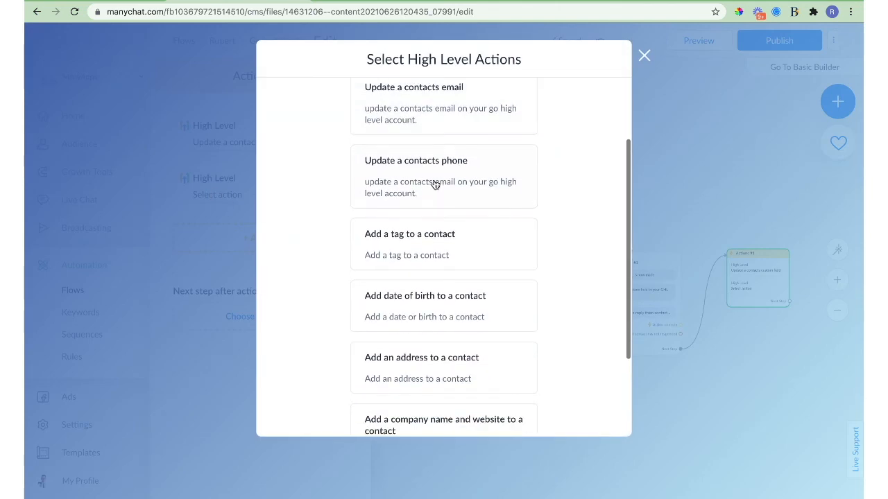
scroll(407, 274, "down", 2)
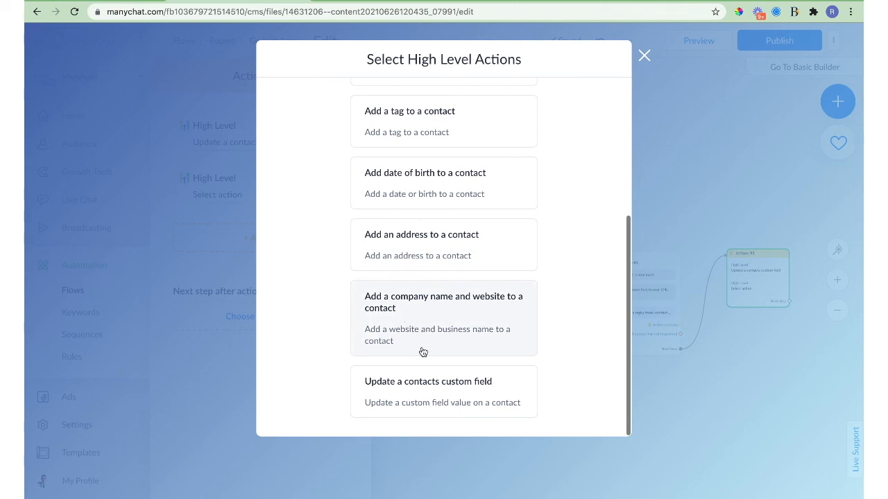
scroll(423, 352, "up", 6)
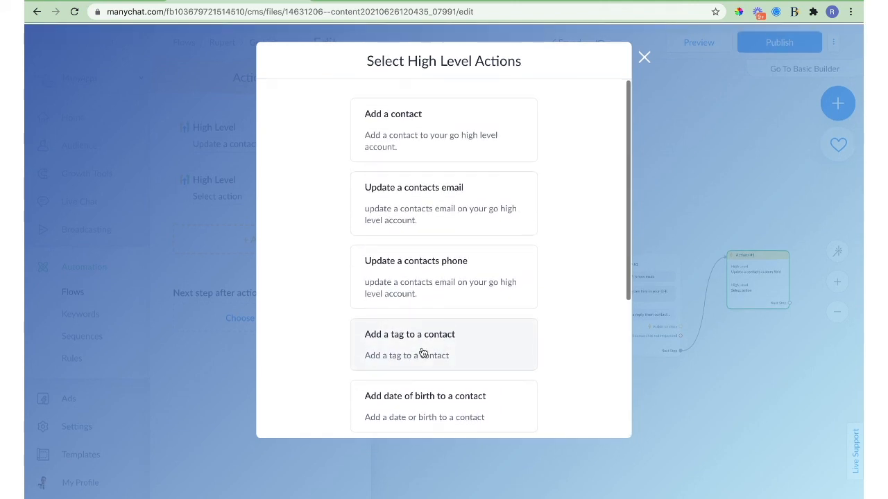
scroll(455, 201, "down", 5)
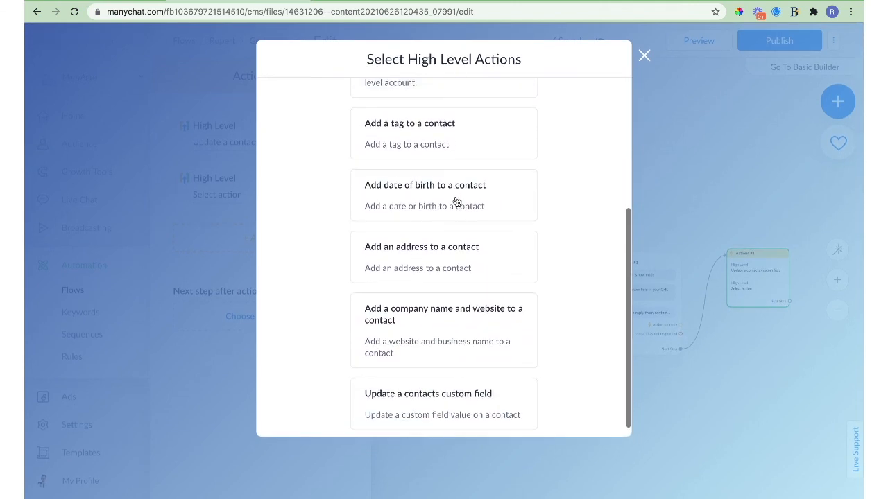
scroll(457, 201, "up", 6)
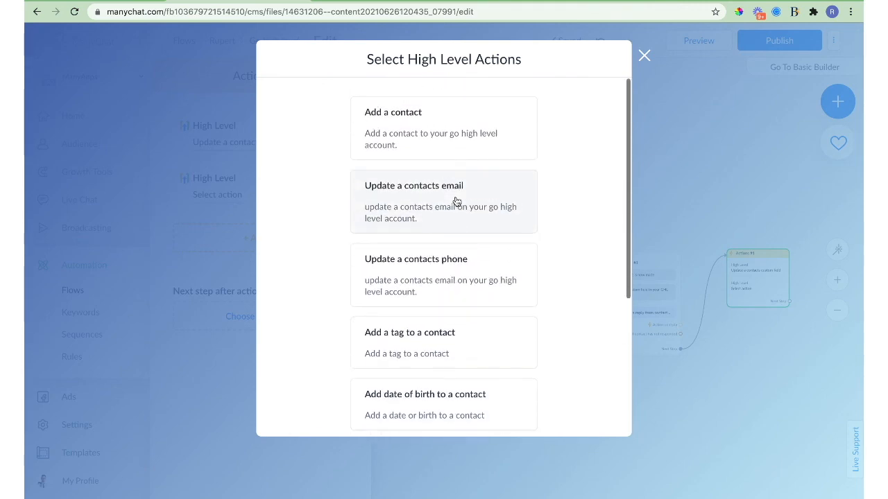